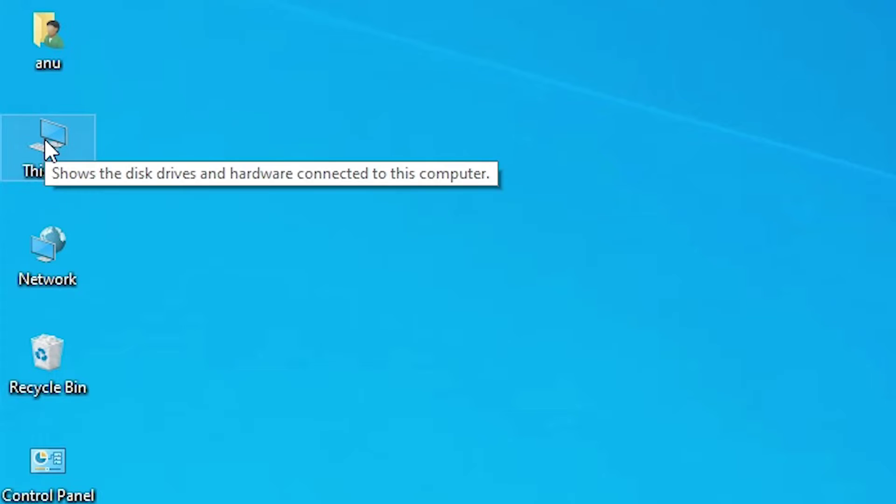
Check the computer's system specifications on This PC's About page, then close it.
{"action": "right_click", "coordinate": [44, 139]}
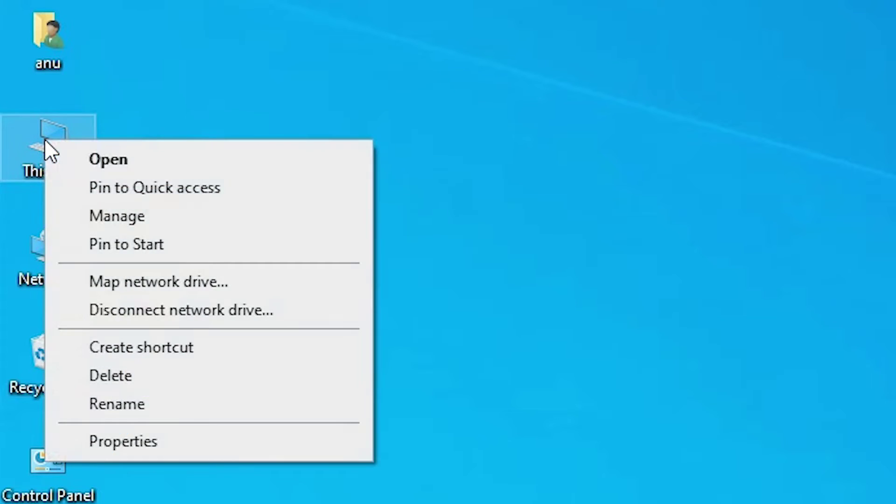
{"action": "left_click", "coordinate": [166, 444]}
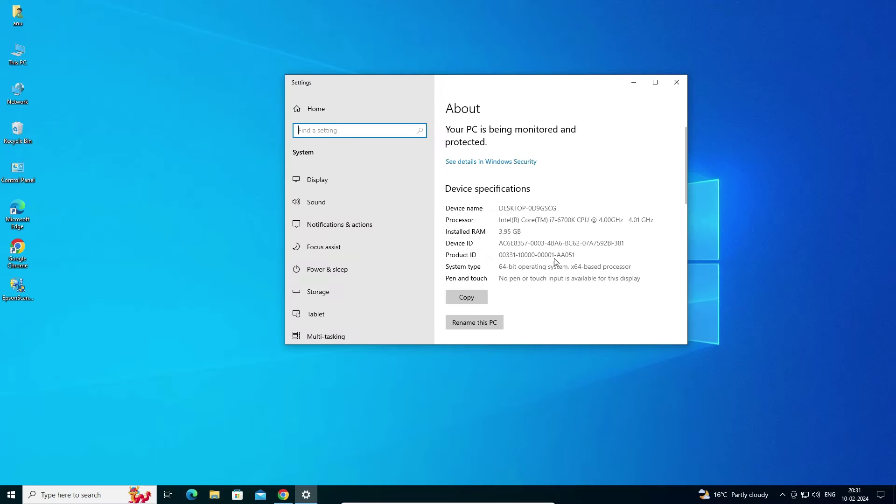
{"action": "left_click", "coordinate": [677, 82]}
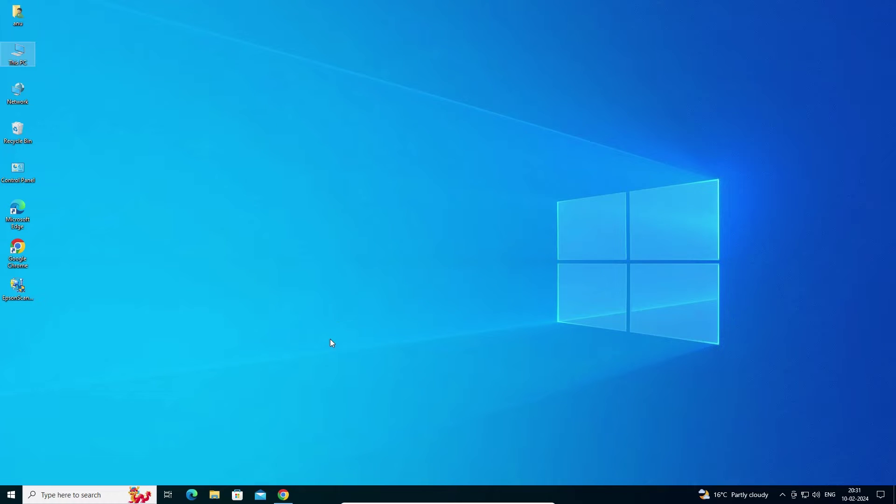
Rerun the 'epson printer driver' search and open the Epson India result in a new tab.
{"action": "left_click", "coordinate": [284, 494]}
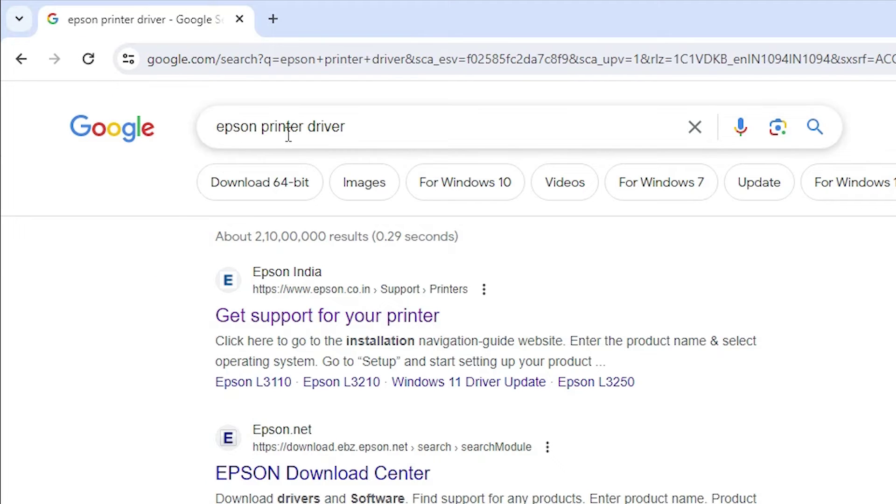
{"action": "left_click_drag", "start_coordinate": [385, 129], "coordinate": [201, 125]}
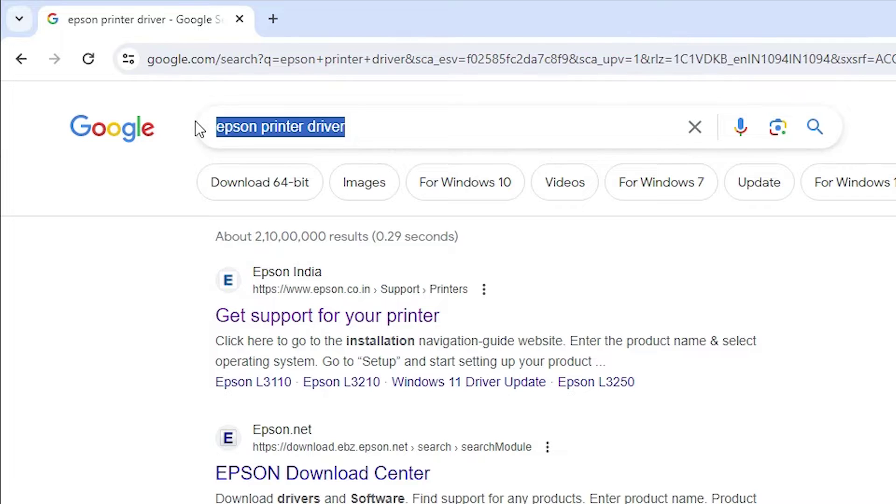
{"action": "key", "text": "Return"}
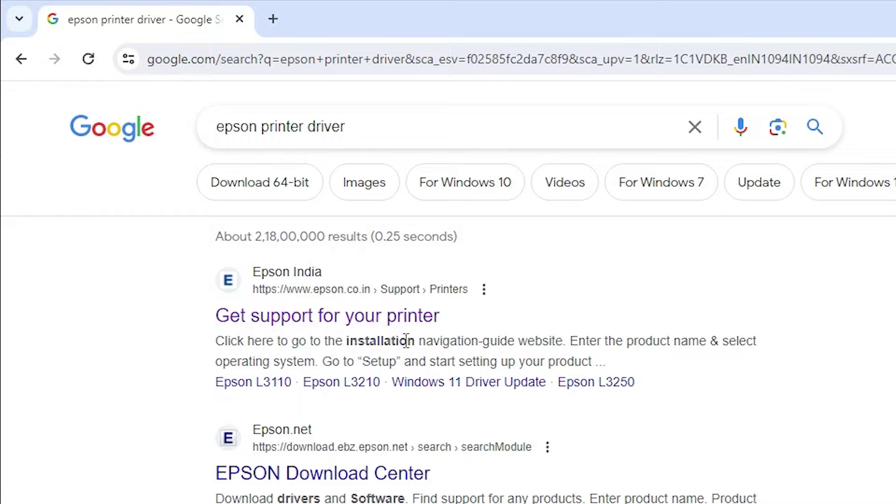
{"action": "right_click", "coordinate": [373, 318]}
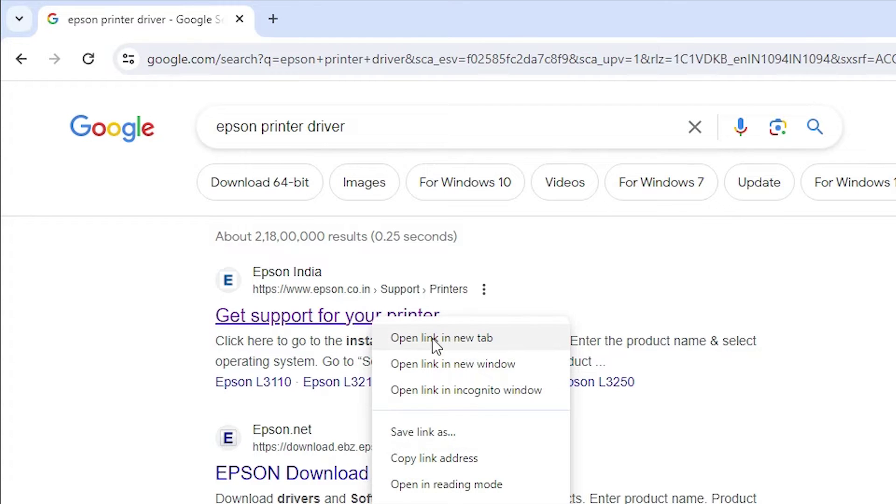
{"action": "left_click", "coordinate": [434, 338]}
{"action": "left_click", "coordinate": [327, 19]}
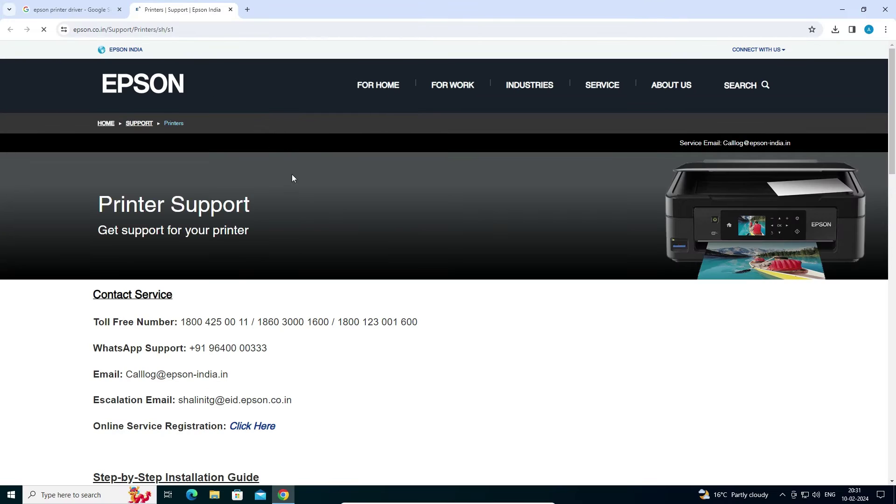
Search the Epson India site for product name L3156 and open the Epson L3156 result.
{"action": "scroll", "coordinate": [292, 178], "scroll_direction": "down", "scroll_amount": 7}
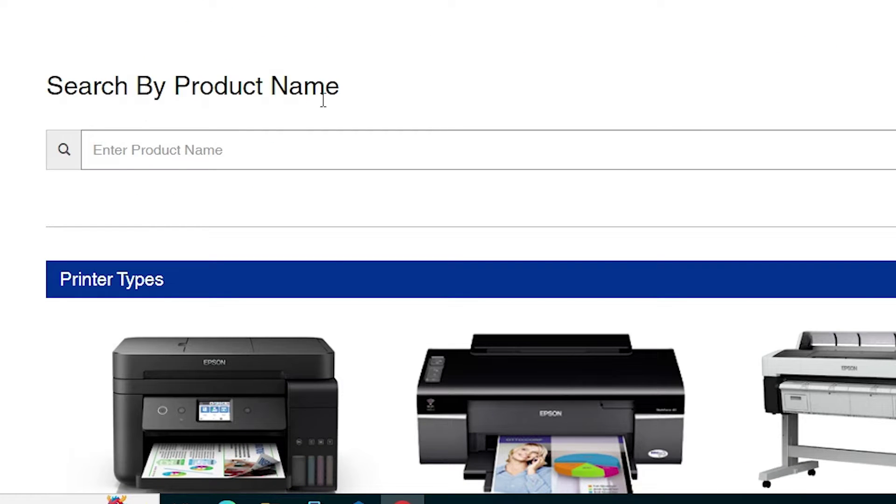
{"action": "left_click", "coordinate": [279, 146]}
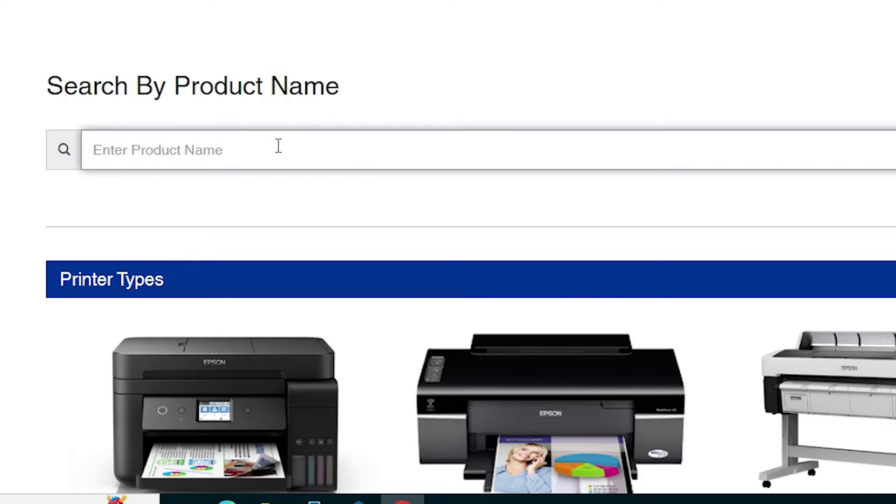
{"action": "type", "text": "L"}
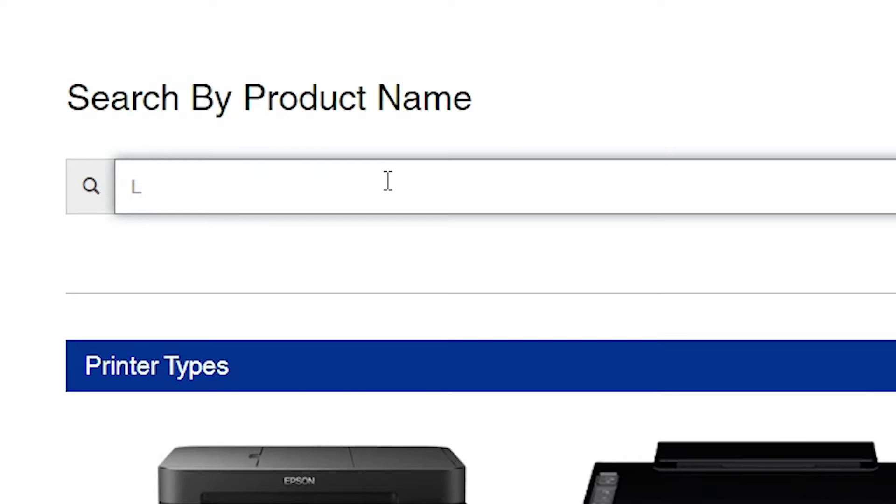
{"action": "type", "text": "3156"}
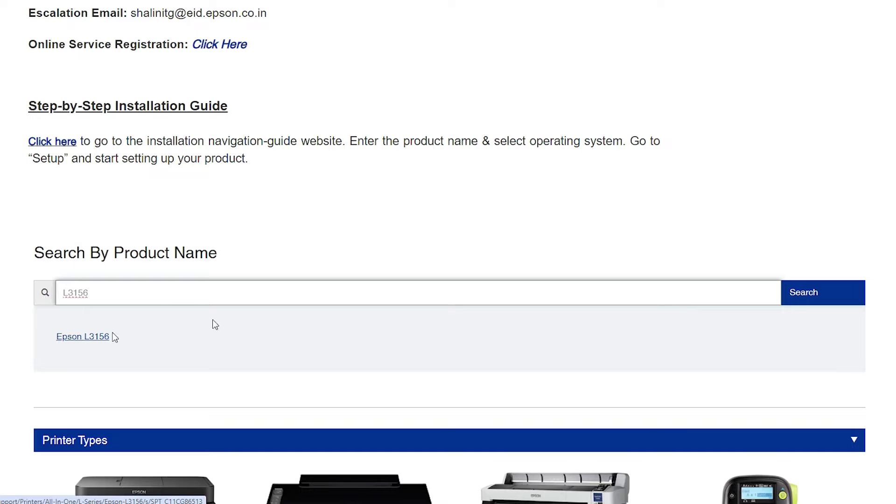
{"action": "left_click", "coordinate": [805, 290]}
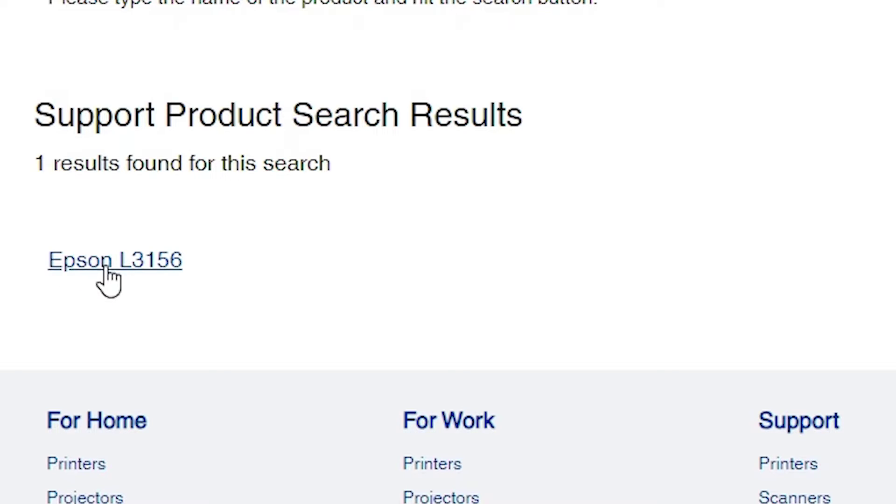
{"action": "left_click", "coordinate": [165, 267]}
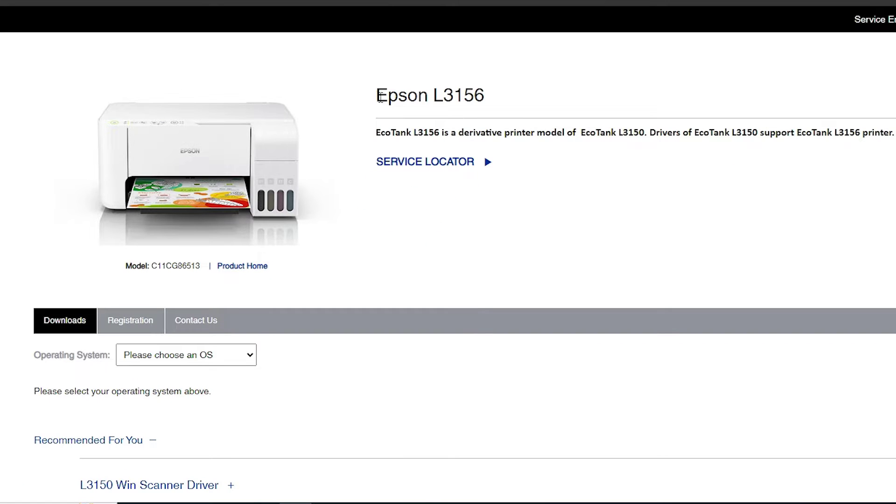
Choose Windows 10 64-bit as the operating system and scroll to the L3150 driver downloads.
{"action": "left_click_drag", "start_coordinate": [380, 96], "coordinate": [488, 102]}
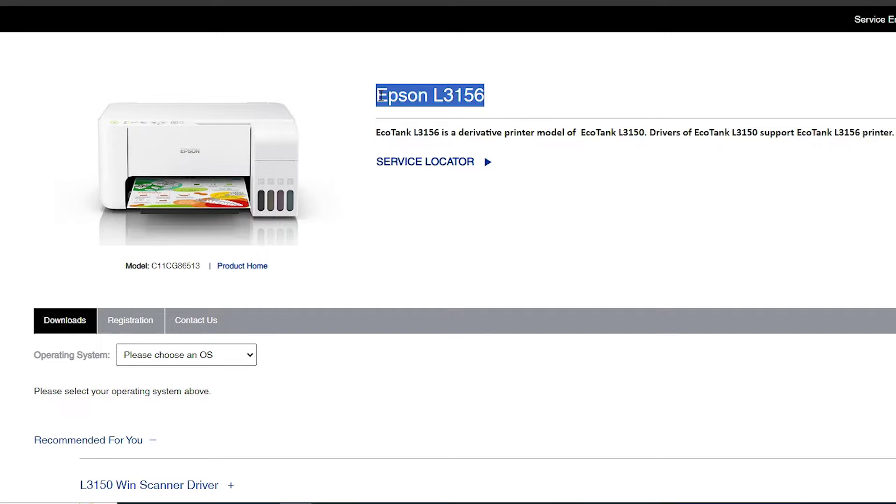
{"action": "scroll", "coordinate": [312, 195], "scroll_direction": "down", "scroll_amount": 1}
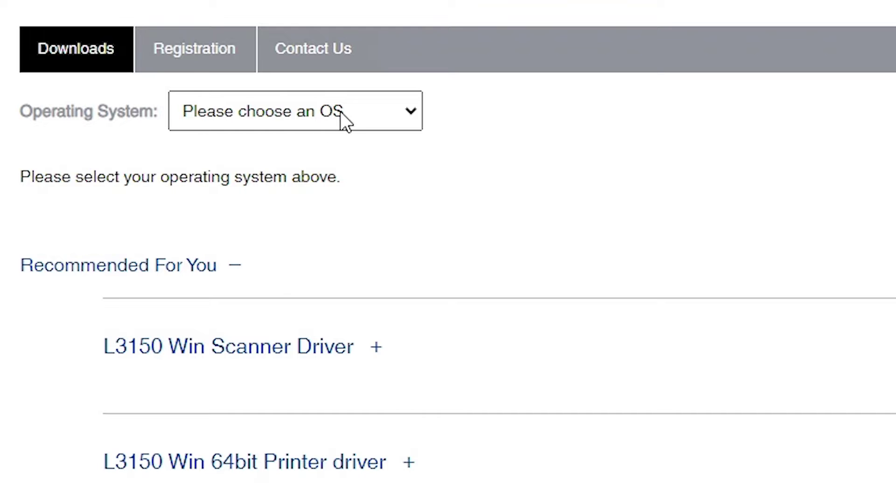
{"action": "left_click", "coordinate": [373, 121]}
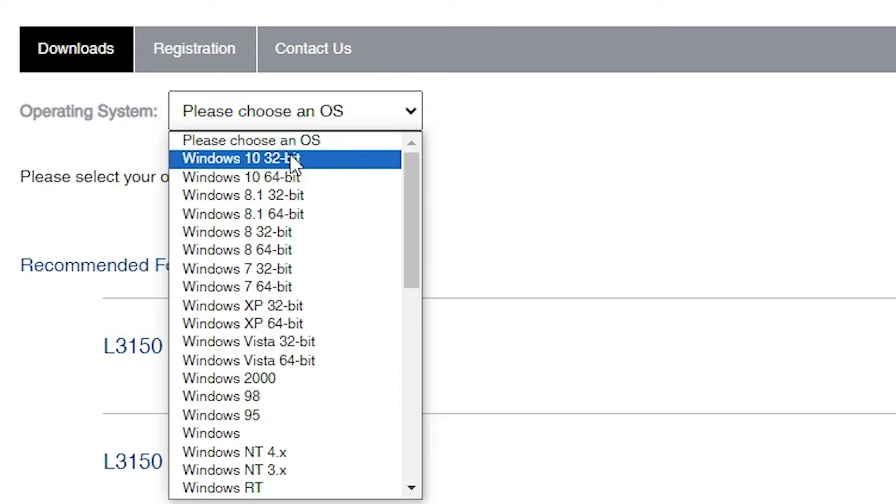
{"action": "left_click", "coordinate": [307, 176]}
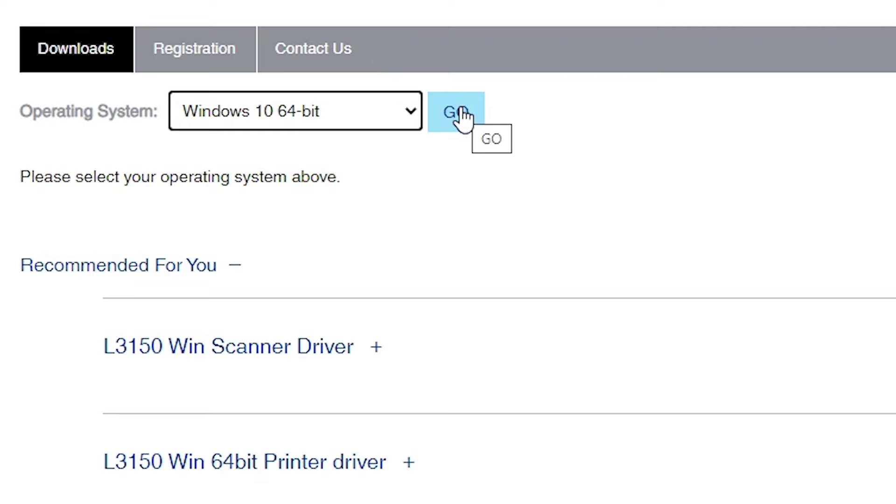
{"action": "left_click", "coordinate": [461, 111]}
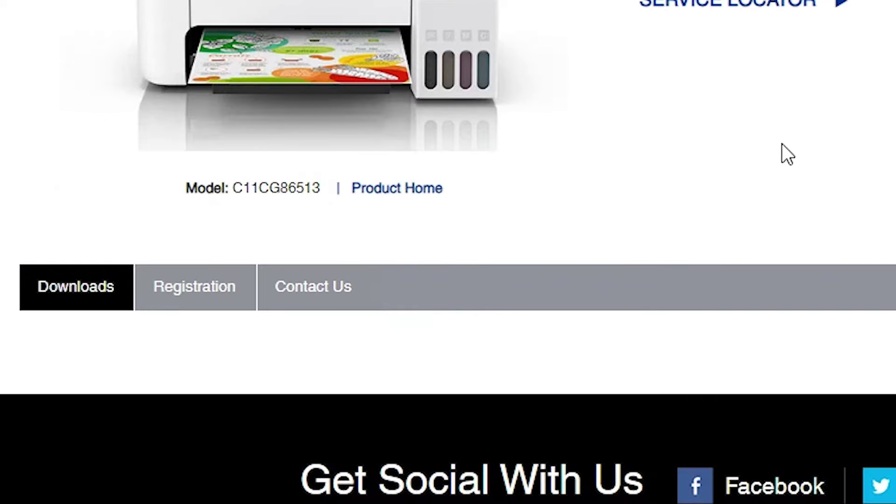
{"action": "scroll", "coordinate": [783, 138], "scroll_direction": "down", "scroll_amount": 5}
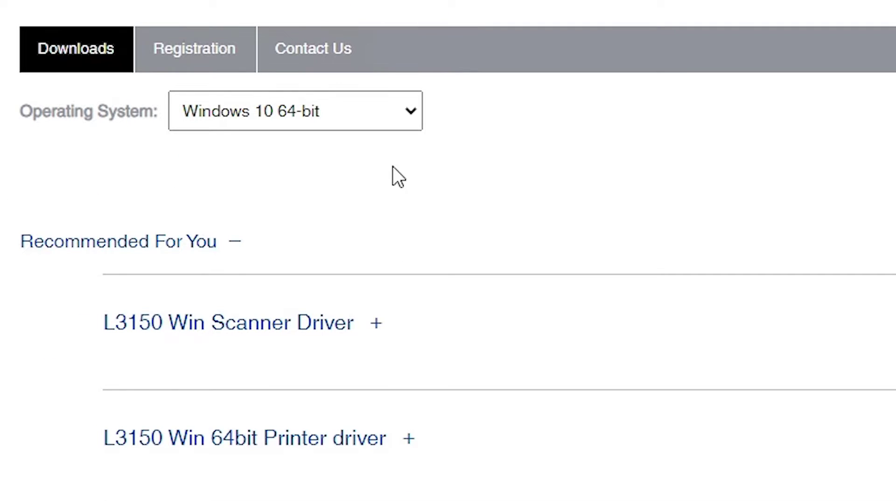
{"action": "scroll", "coordinate": [2, 228], "scroll_direction": "down", "scroll_amount": 7}
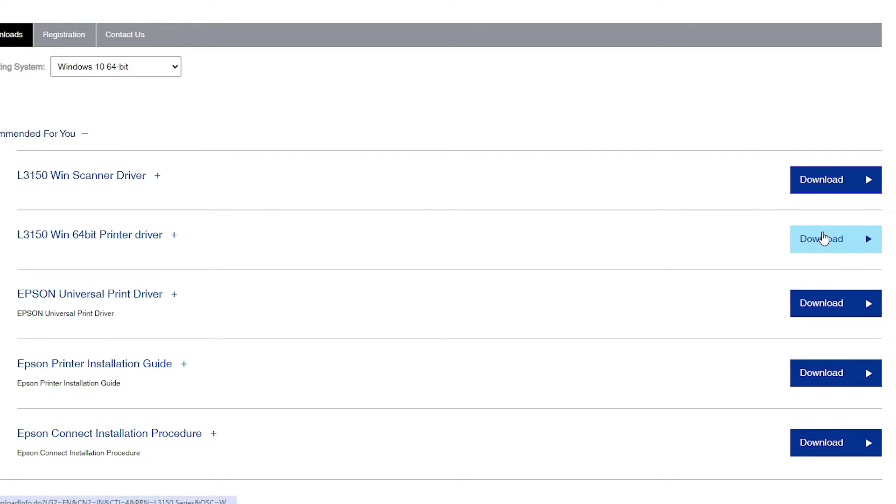
Download the L3150 scanner driver EpsonScan2_L3150_65230_41_Signed_S.exe and show it in its folder.
{"action": "left_click", "coordinate": [829, 189]}
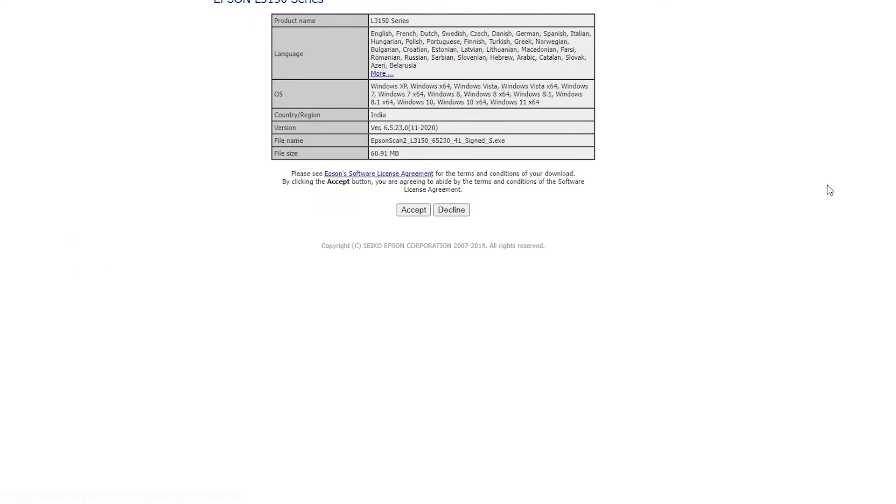
{"action": "left_click", "coordinate": [413, 210]}
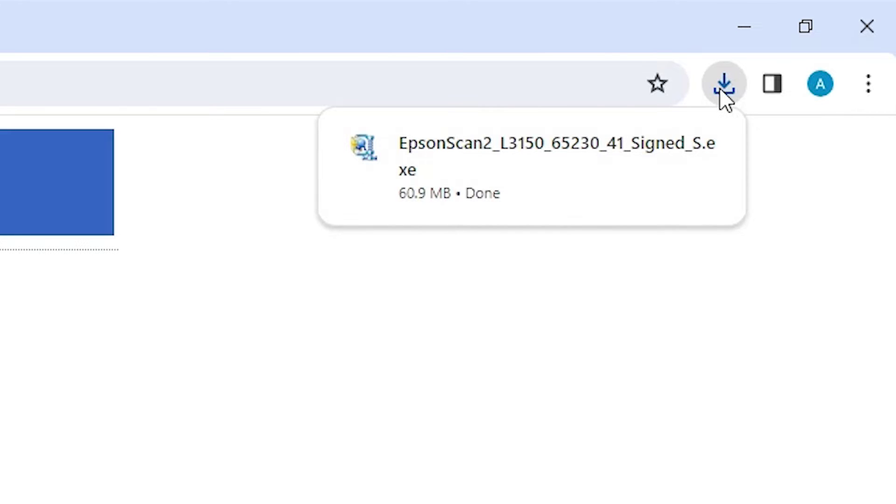
{"action": "left_click", "coordinate": [722, 88]}
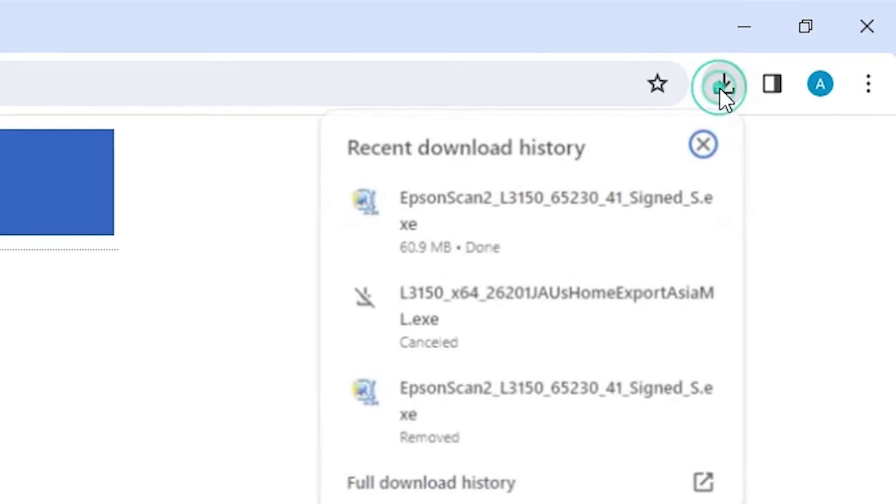
{"action": "left_click", "coordinate": [652, 203]}
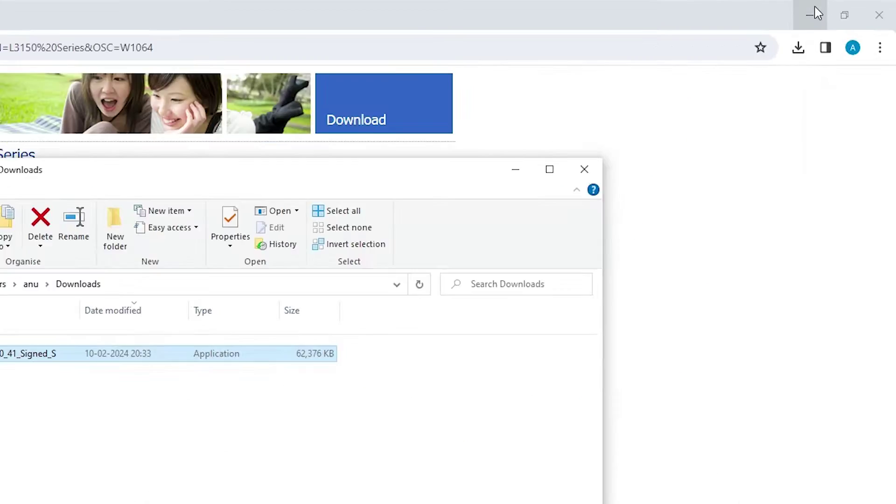
{"action": "left_click", "coordinate": [815, 13]}
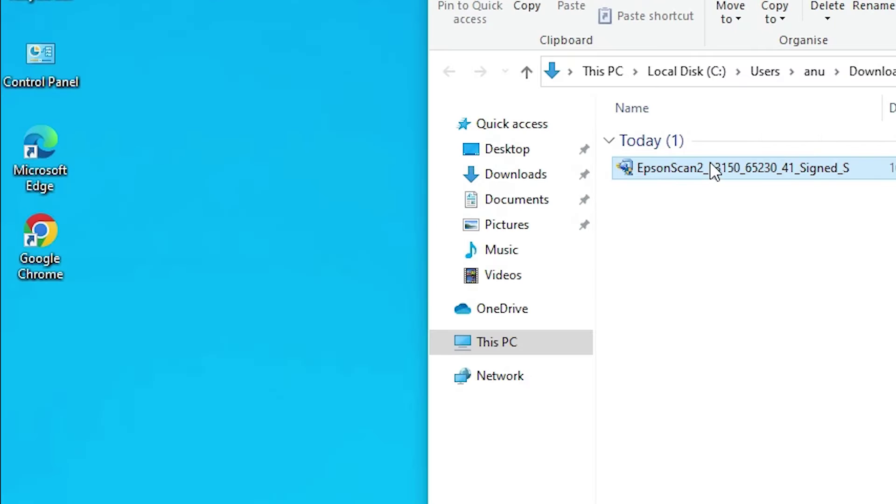
Move the EpsonScan2 installer onto the desktop, close Explorer, and return to Chrome.
{"action": "left_click_drag", "start_coordinate": [710, 164], "coordinate": [34, 379]}
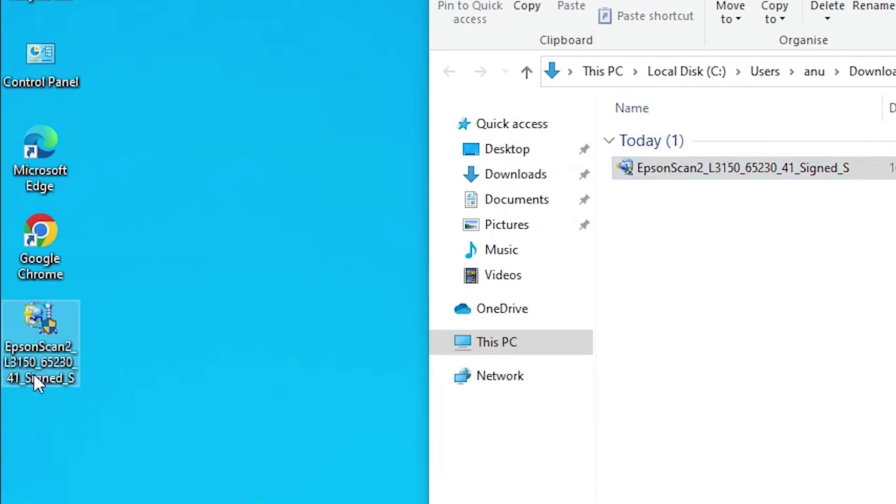
{"action": "key", "text": "alt+F4"}
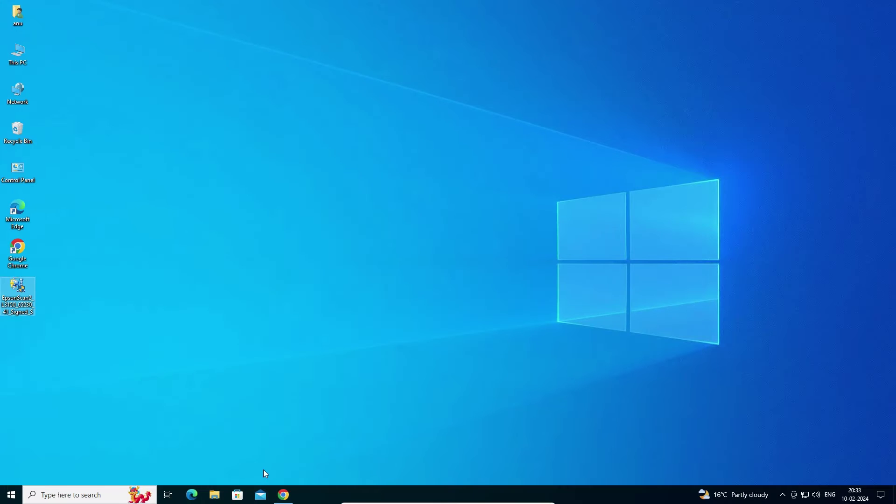
{"action": "left_click", "coordinate": [286, 499]}
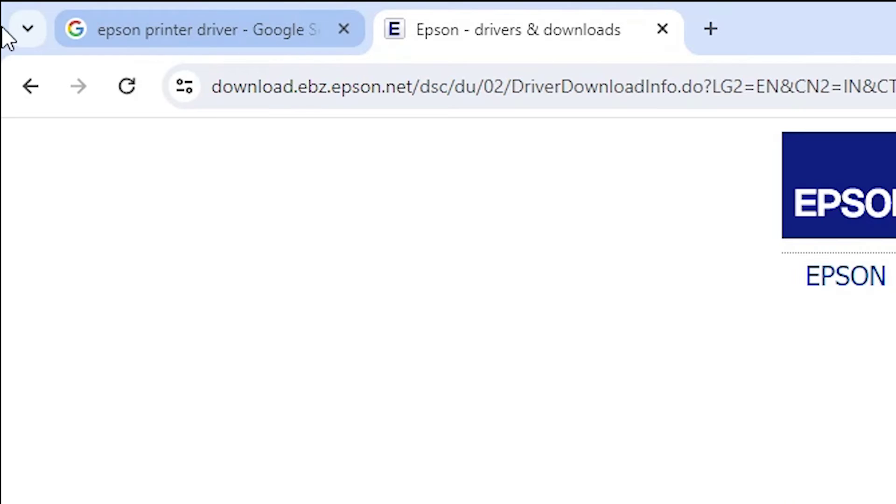
Download the L3150 Win 64bit Printer driver L3150_x64_26201JAUsHomeExportAsiaML.exe and show it in Downloads.
{"action": "left_click", "coordinate": [40, 89]}
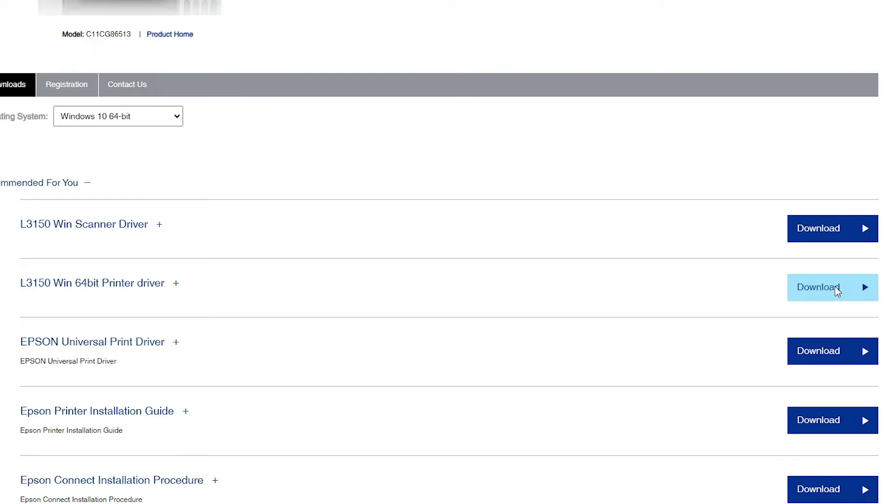
{"action": "left_click", "coordinate": [835, 293]}
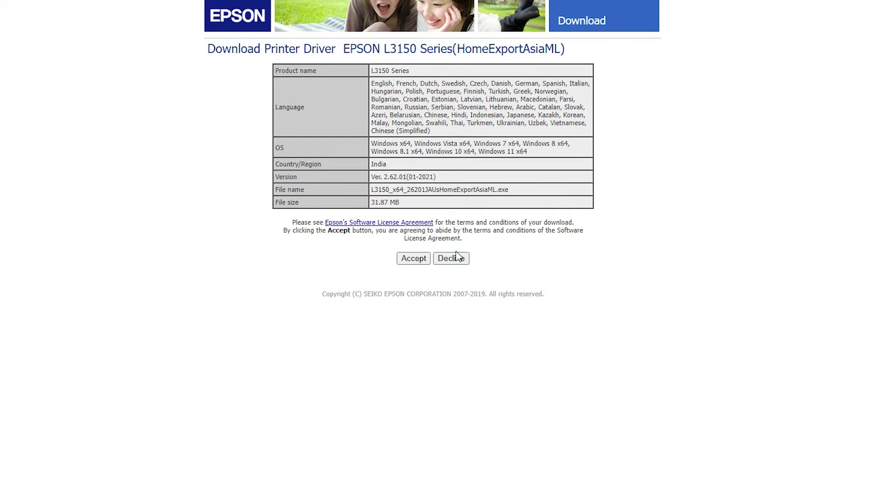
{"action": "left_click", "coordinate": [416, 259]}
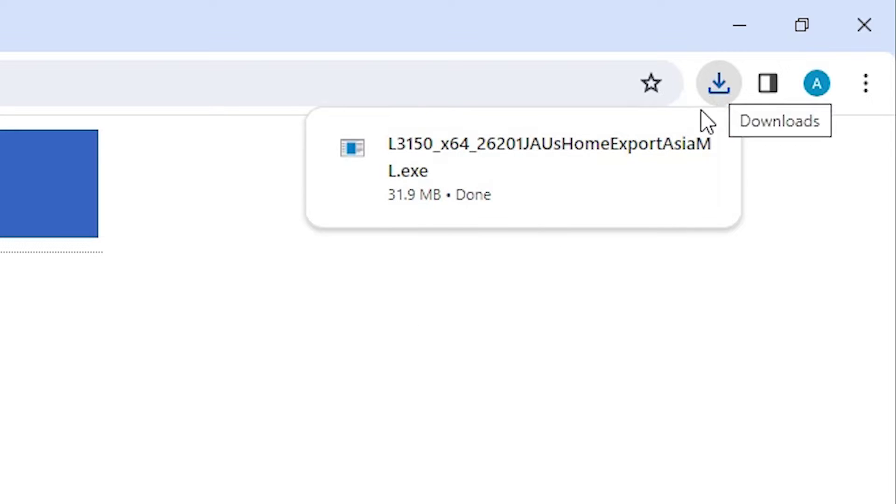
{"action": "left_click", "coordinate": [652, 151]}
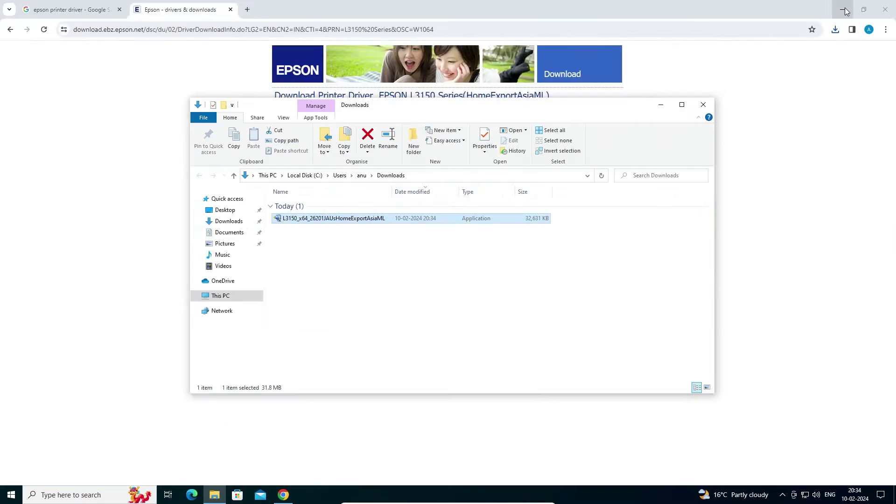
{"action": "left_click", "coordinate": [843, 9]}
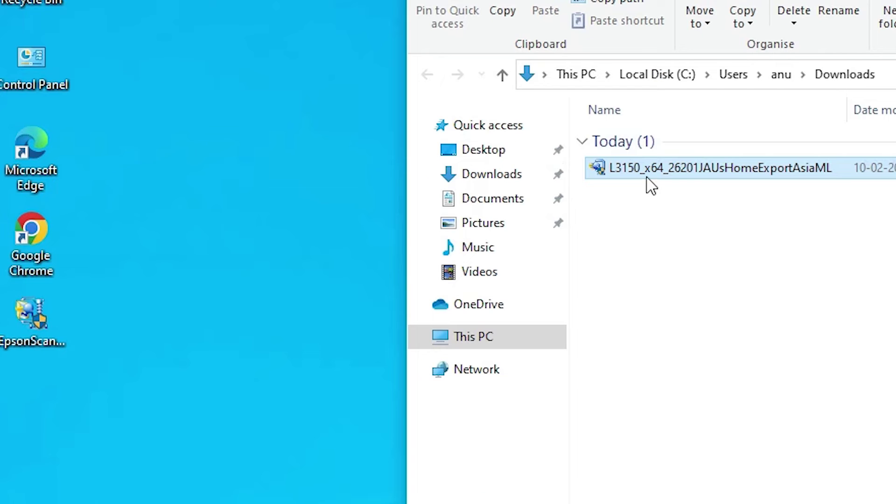
Drag the L3150_x64 installer from Downloads to the desktop and place it below EpsonScan2.
{"action": "double_click", "coordinate": [301, 218]}
{"action": "left_click_drag", "start_coordinate": [74, 408], "coordinate": [74, 408]}
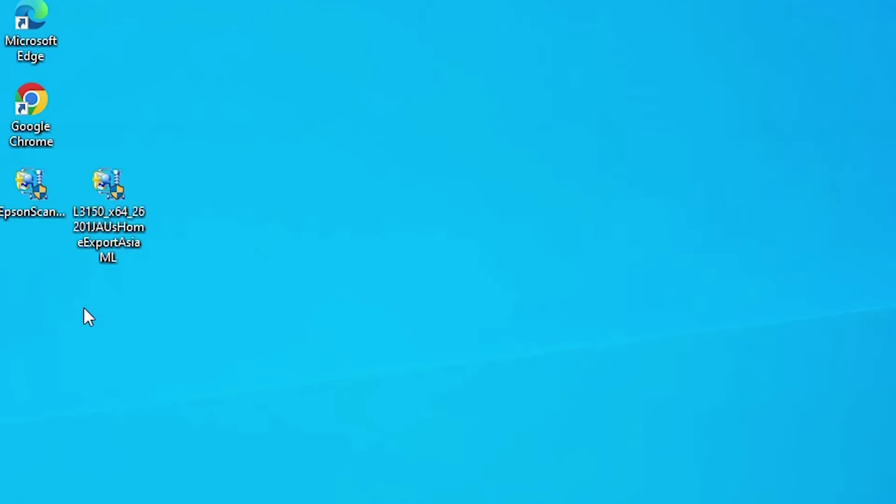
{"action": "left_click_drag", "start_coordinate": [92, 336], "coordinate": [16, 430]}
{"action": "left_click_drag", "start_coordinate": [16, 301], "coordinate": [17, 302]}
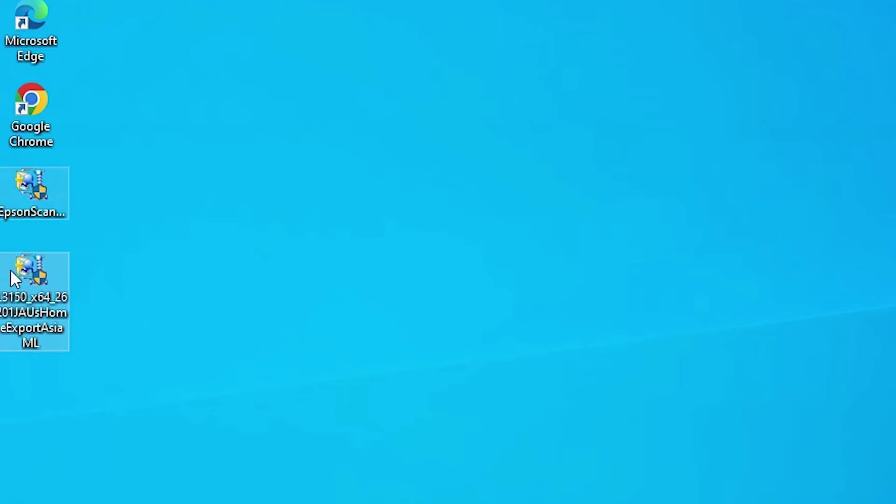
{"action": "left_click", "coordinate": [49, 202]}
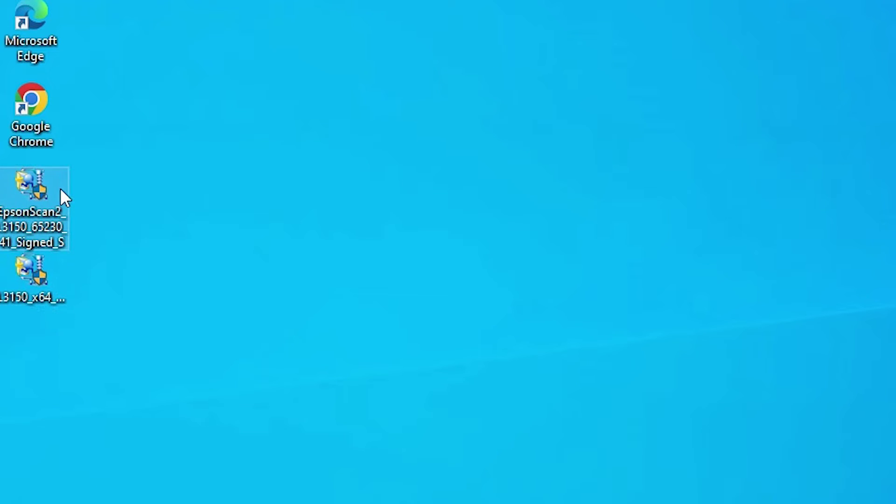
{"action": "left_click", "coordinate": [27, 283]}
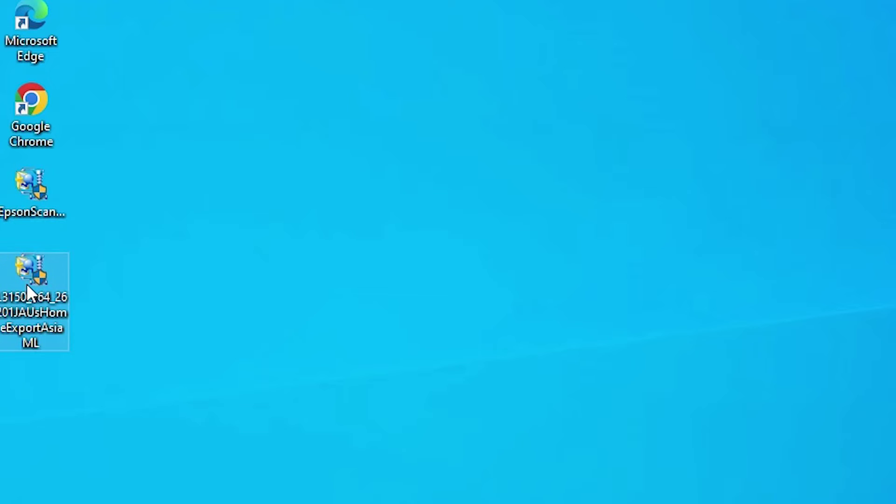
Extract the L3150 installer with WinRAR into a same-named desktop folder and open that folder.
{"action": "right_click", "coordinate": [26, 284]}
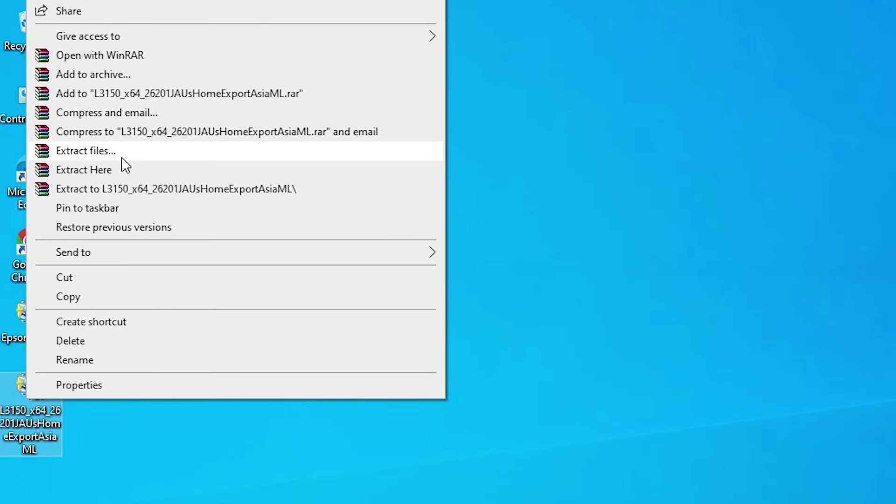
{"action": "left_click", "coordinate": [122, 157]}
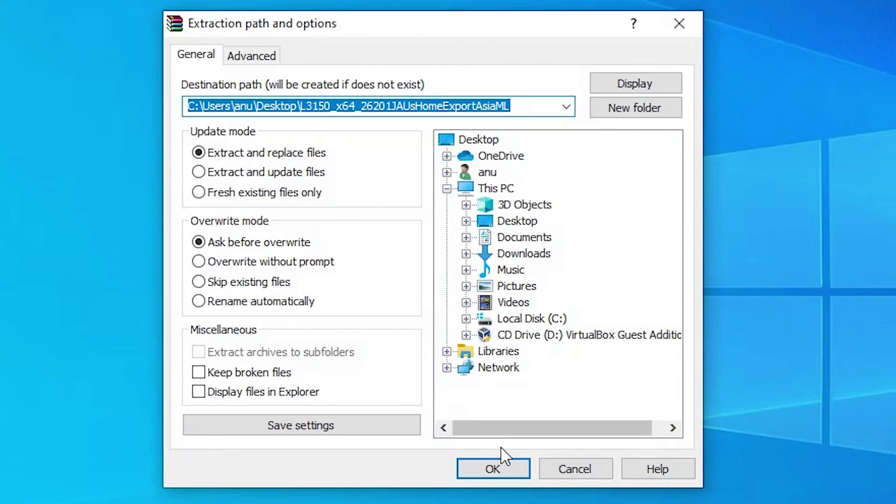
{"action": "left_click", "coordinate": [495, 462]}
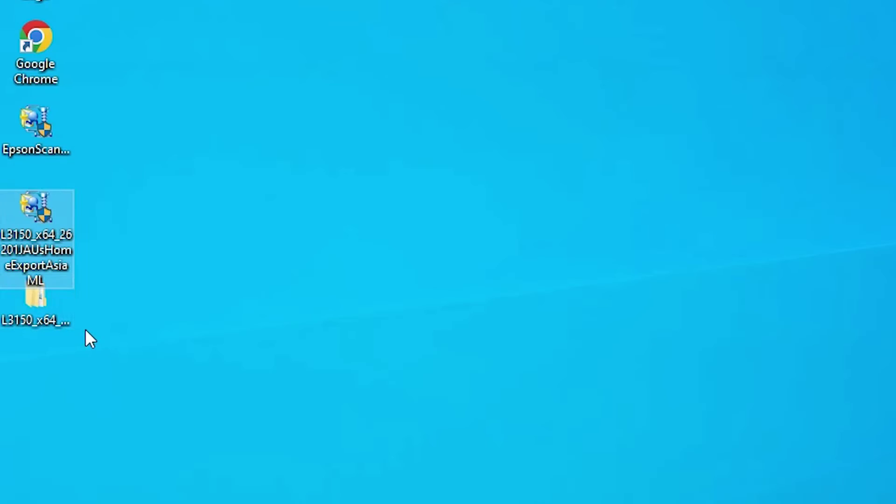
{"action": "left_click", "coordinate": [43, 315]}
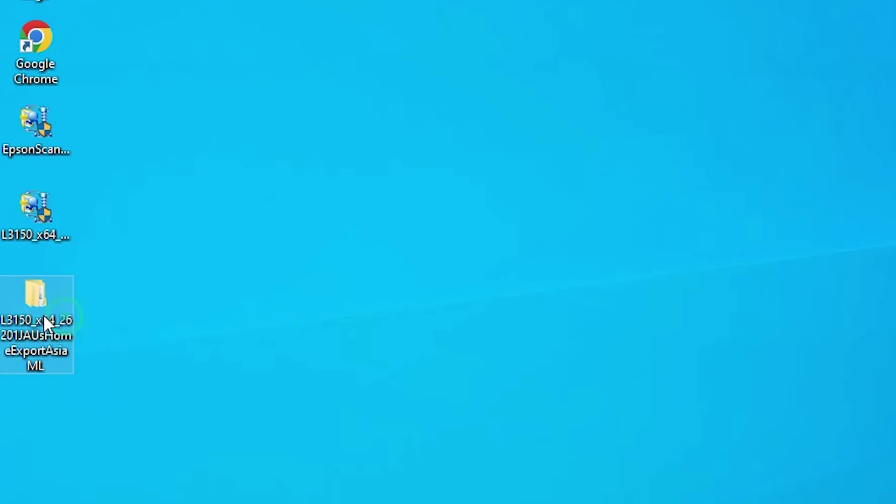
{"action": "left_click_drag", "start_coordinate": [44, 315], "coordinate": [196, 229]}
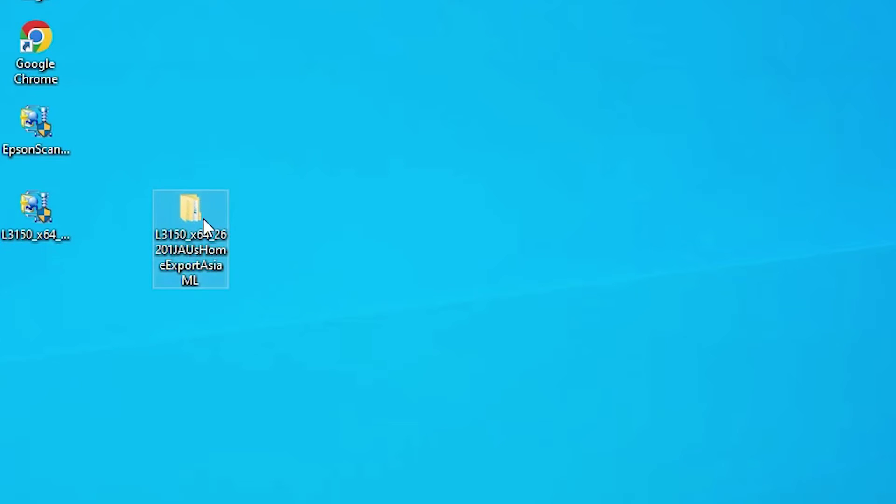
{"action": "double_click", "coordinate": [183, 228]}
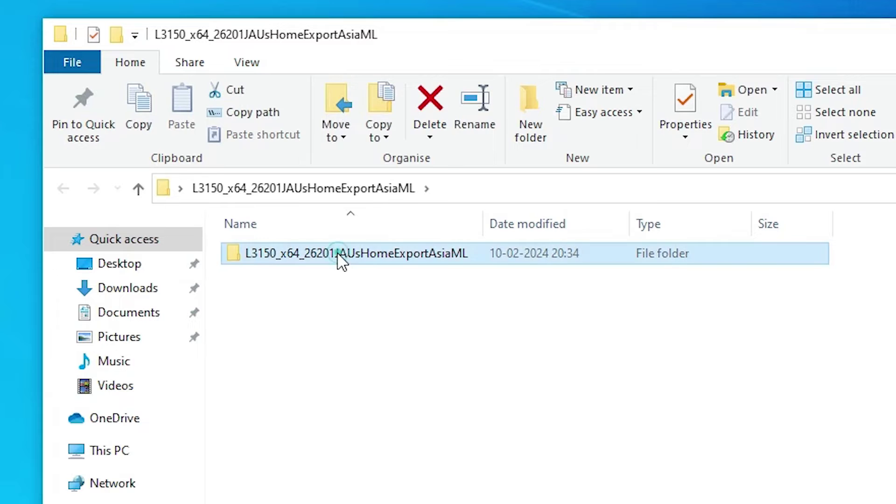
Browse the nested L3150 and WINX64 folders of extracted driver files, then close Explorer.
{"action": "double_click", "coordinate": [483, 131]}
{"action": "double_click", "coordinate": [484, 131]}
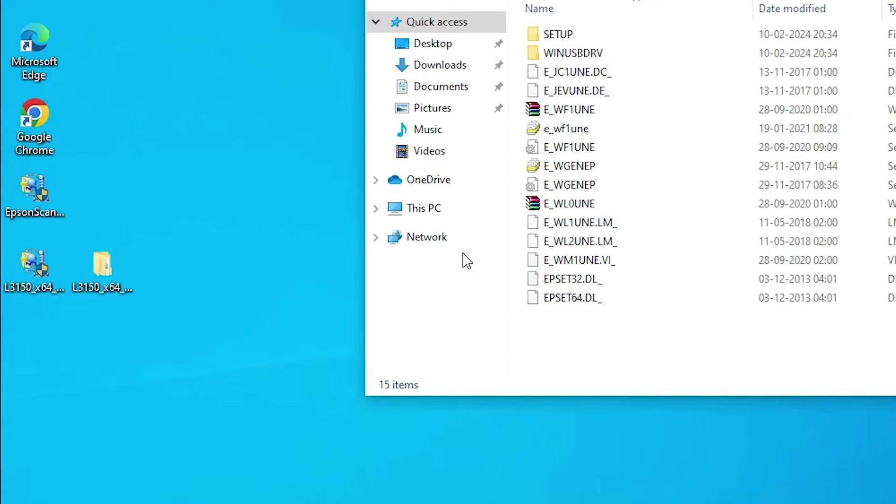
{"action": "left_click", "coordinate": [40, 263]}
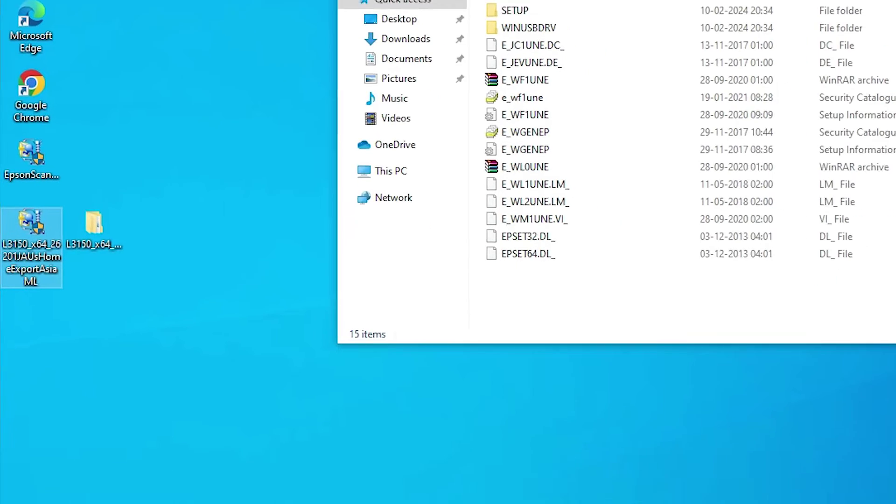
{"action": "key", "text": "alt+F4"}
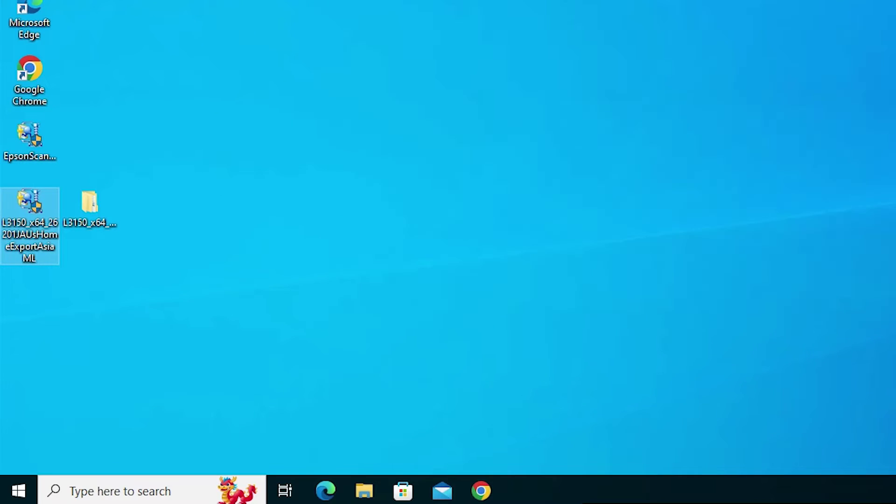
Reach Printers & scanners via a 'pr' Start search and choose to add an unlisted printer.
{"action": "left_click", "coordinate": [28, 494]}
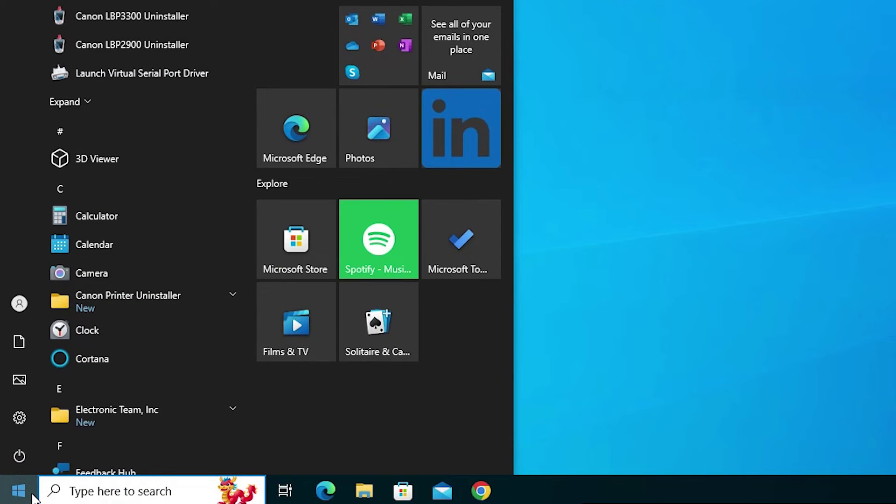
{"action": "type", "text": "pr"}
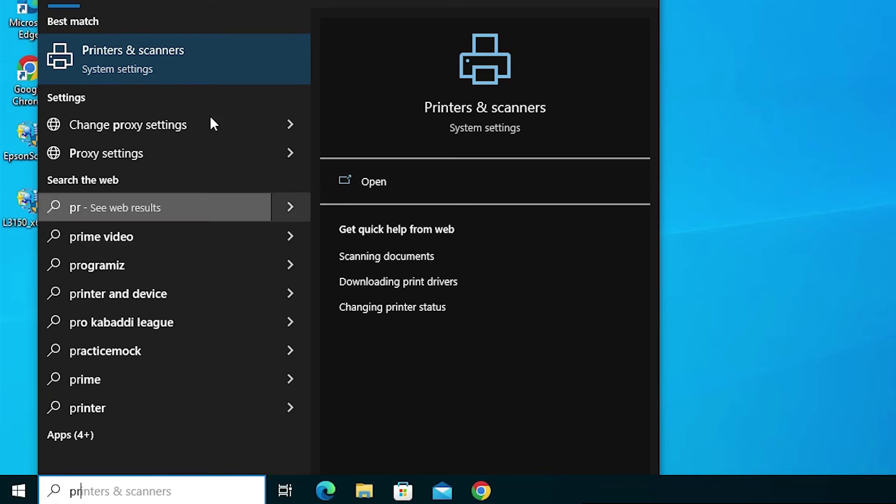
{"action": "left_click", "coordinate": [200, 72]}
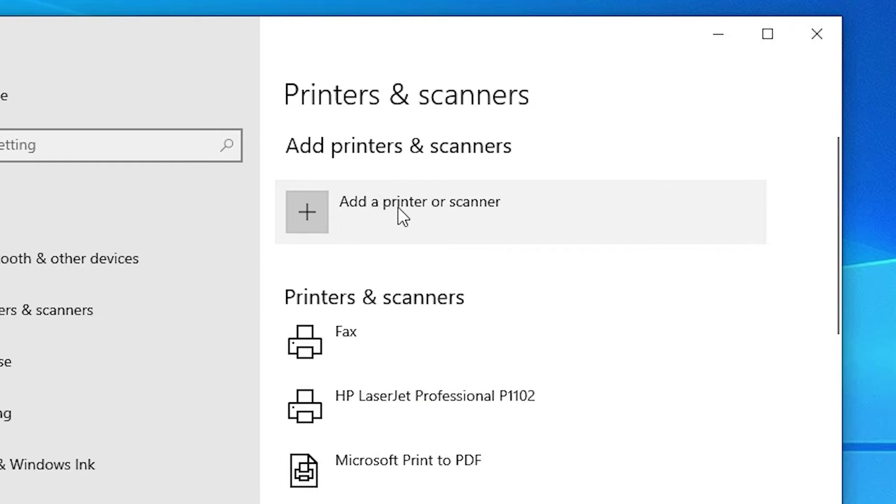
{"action": "left_click", "coordinate": [444, 204]}
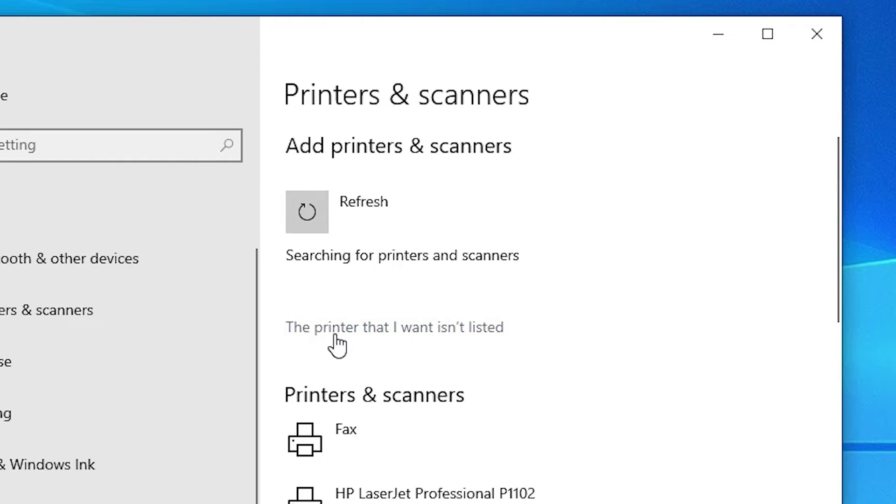
{"action": "left_click", "coordinate": [443, 340]}
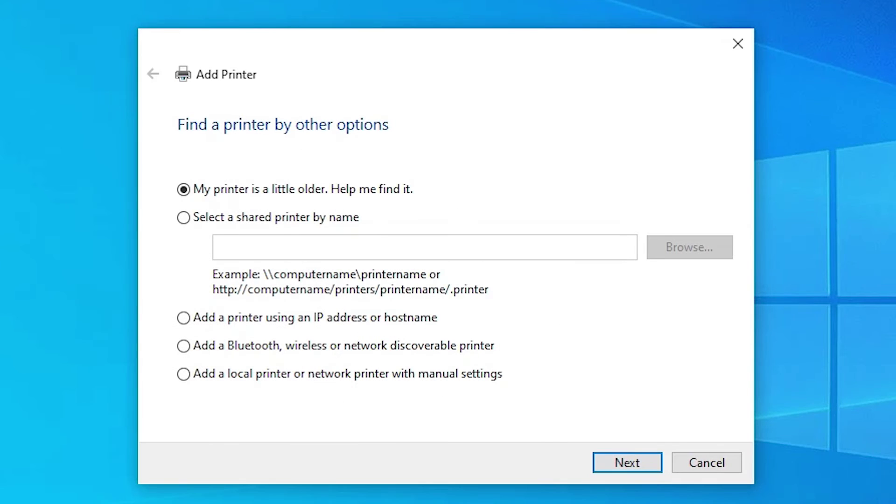
Choose a local printer with manual settings on the existing USB_001 (Local Port) port.
{"action": "left_click", "coordinate": [271, 376]}
{"action": "left_click", "coordinate": [482, 379]}
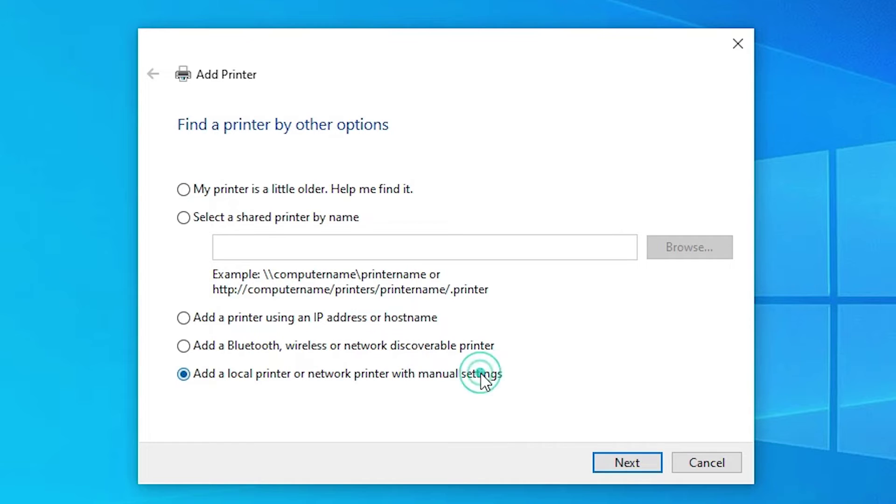
{"action": "left_click", "coordinate": [615, 462]}
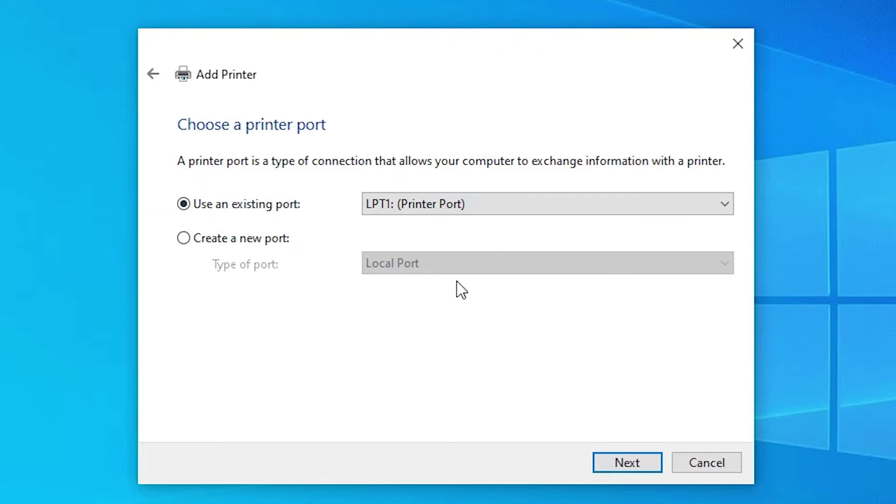
{"action": "left_click", "coordinate": [399, 205]}
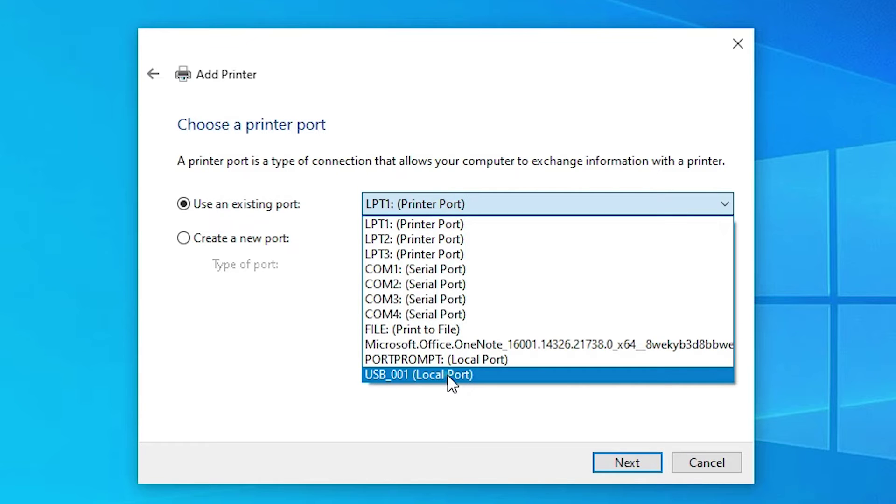
{"action": "left_click", "coordinate": [448, 379]}
{"action": "left_click", "coordinate": [638, 462]}
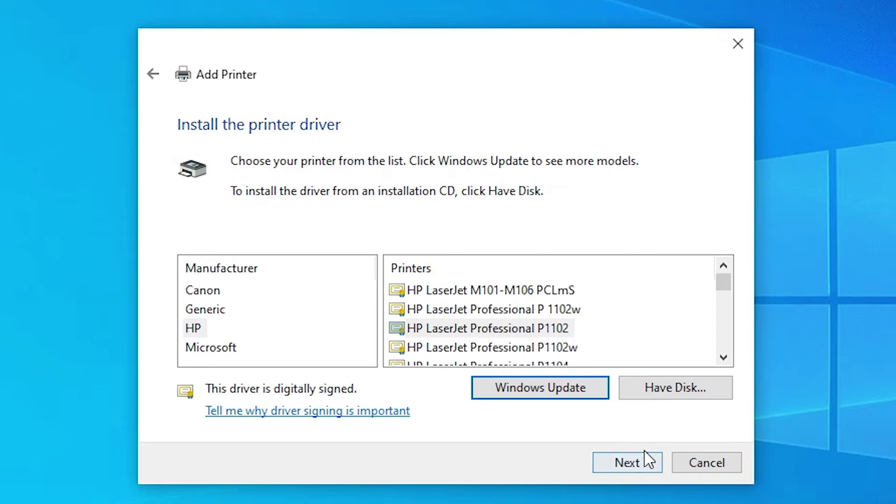
Use Have Disk to browse to the extracted L3150 driver folder on the Desktop and into WINX64.
{"action": "left_click", "coordinate": [672, 394]}
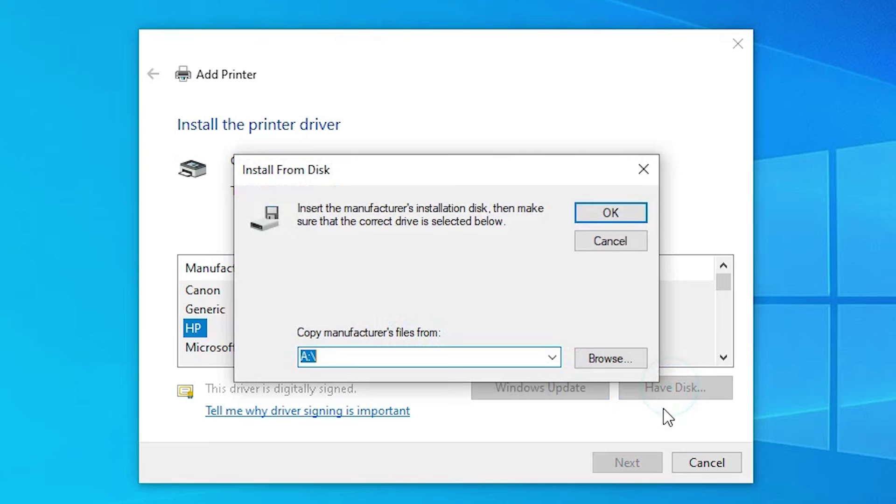
{"action": "left_click", "coordinate": [602, 359]}
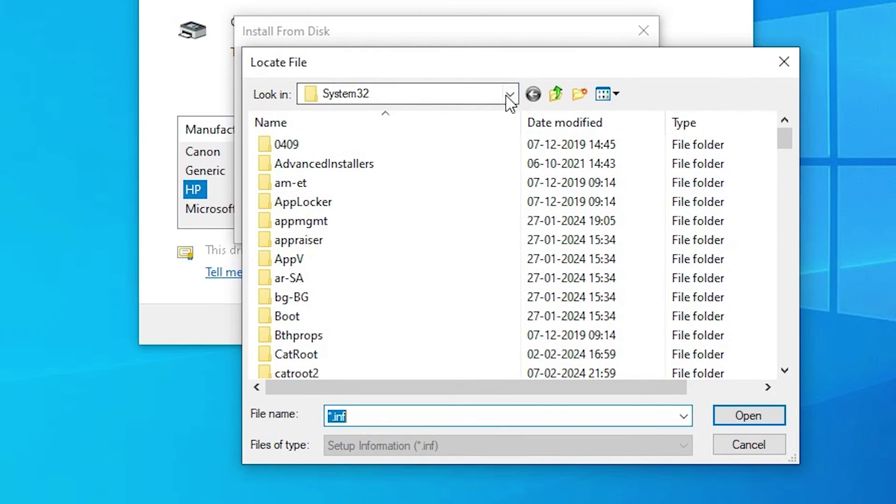
{"action": "left_click", "coordinate": [510, 95]}
{"action": "left_click", "coordinate": [318, 129]}
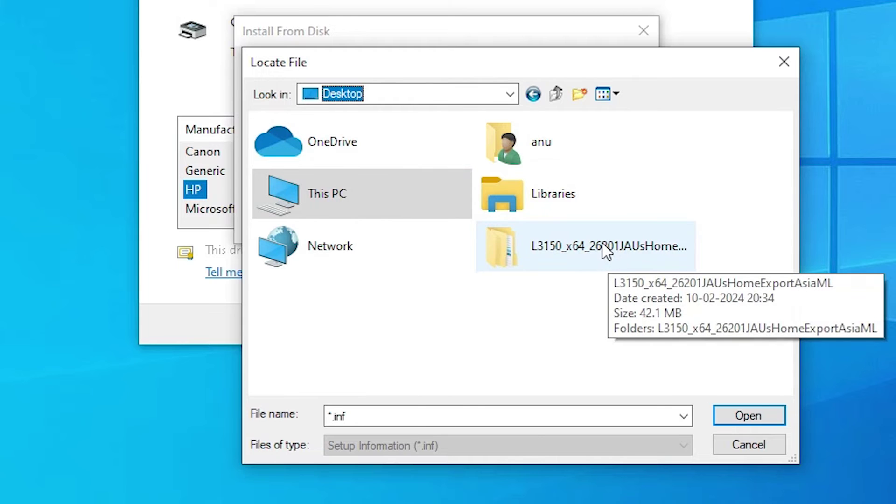
{"action": "double_click", "coordinate": [582, 246]}
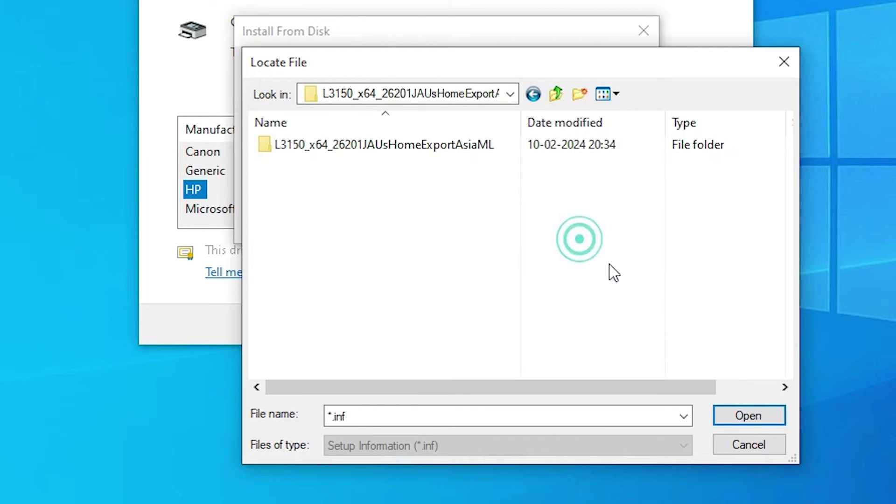
{"action": "double_click", "coordinate": [369, 145]}
{"action": "double_click", "coordinate": [323, 144]}
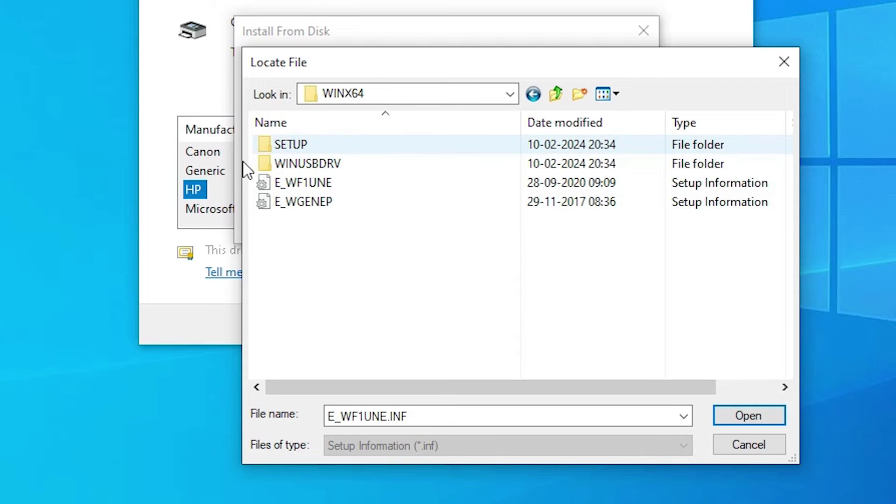
Load E_WF1UNE.inf as the driver file and confirm Install From Disk.
{"action": "left_click", "coordinate": [310, 203]}
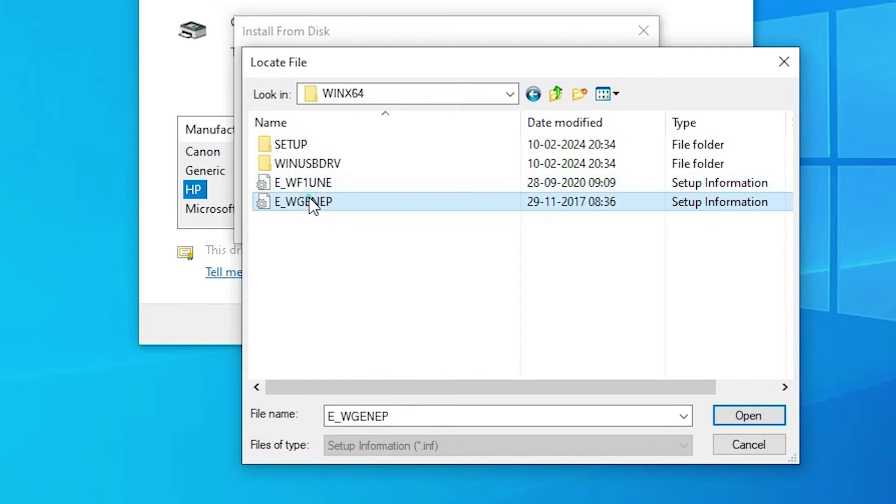
{"action": "left_click", "coordinate": [312, 187]}
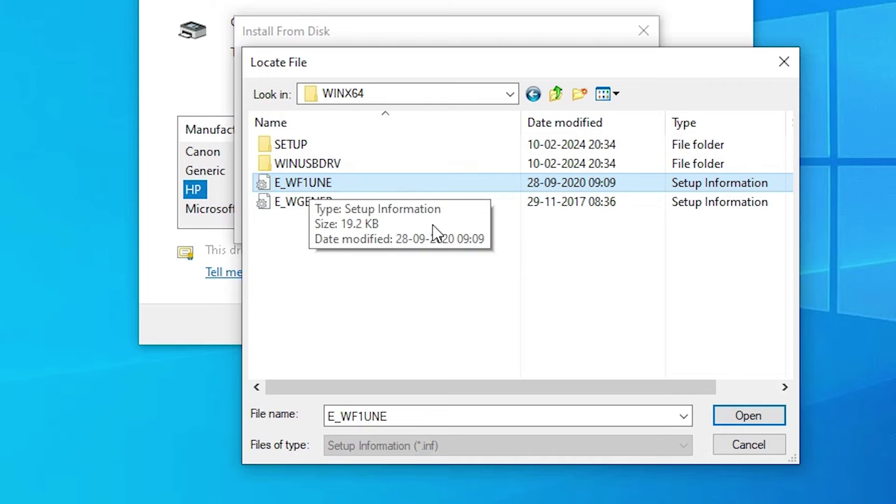
{"action": "left_click", "coordinate": [775, 416]}
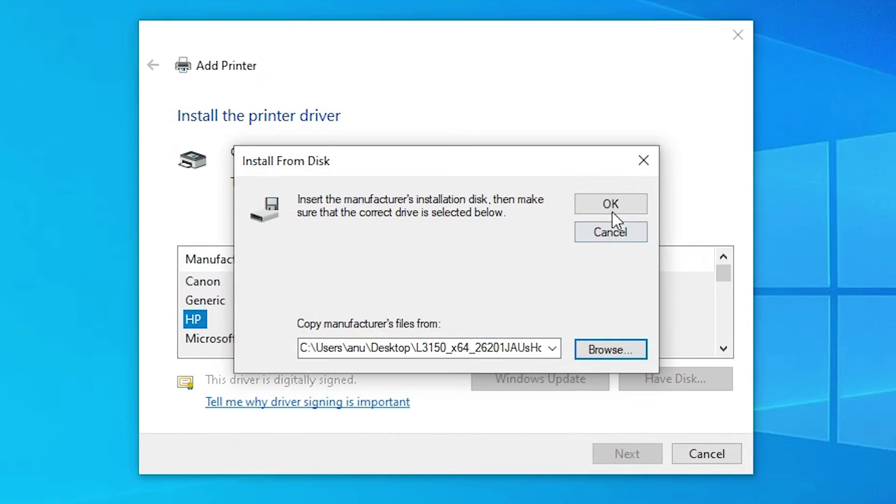
{"action": "left_click", "coordinate": [611, 77]}
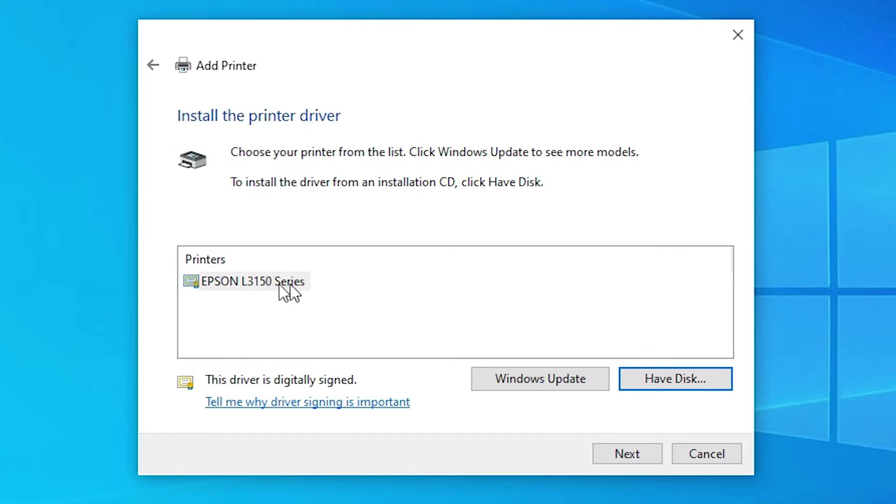
Install the EPSON L3150 Series driver as a printer named EPSON L3156.
{"action": "left_click", "coordinate": [238, 281]}
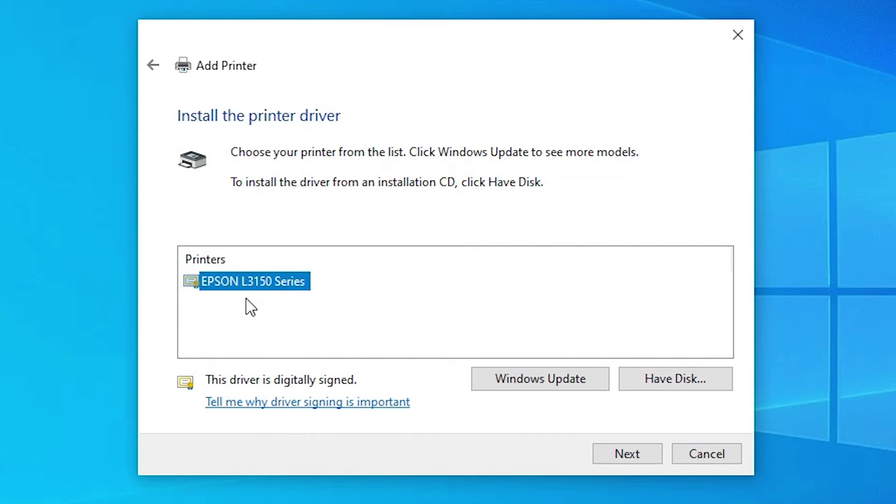
{"action": "left_click", "coordinate": [627, 454]}
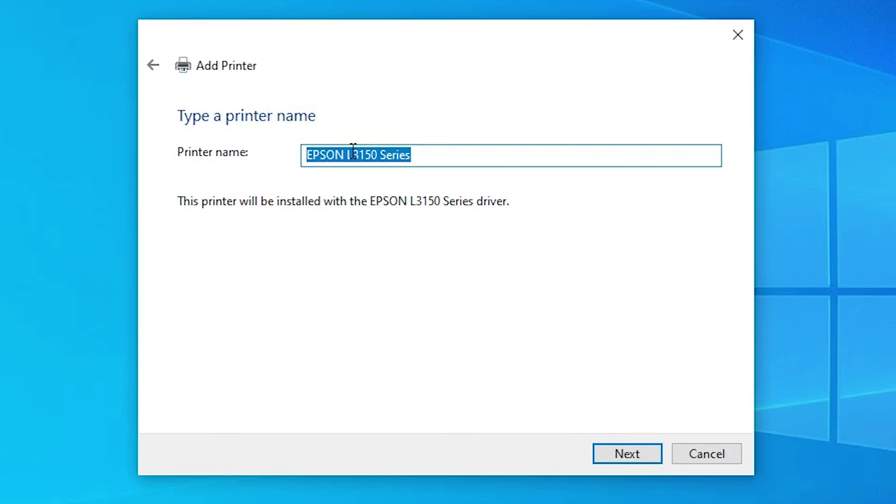
{"action": "left_click", "coordinate": [399, 156]}
{"action": "left_click_drag", "start_coordinate": [372, 155], "coordinate": [433, 159]}
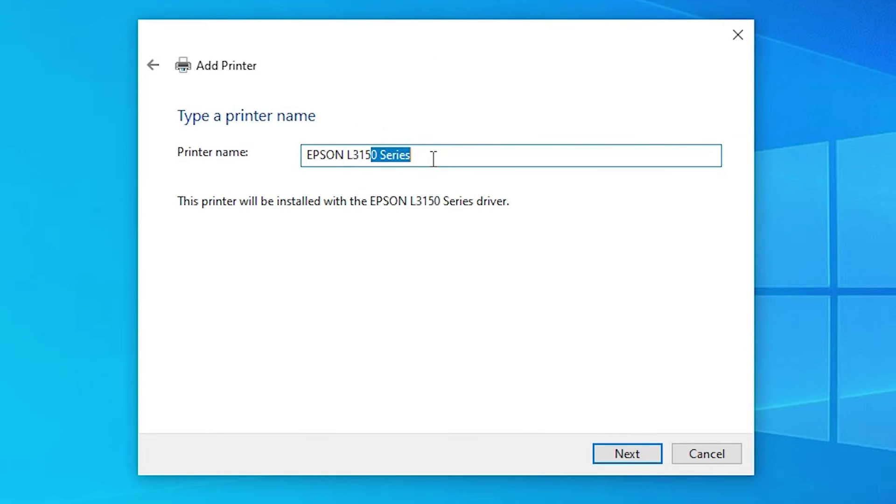
{"action": "type", "text": "6"}
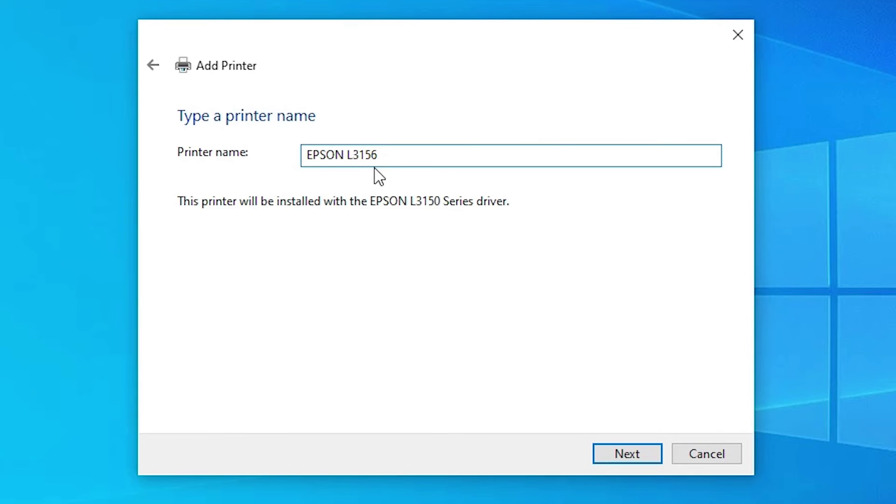
{"action": "left_click", "coordinate": [643, 460]}
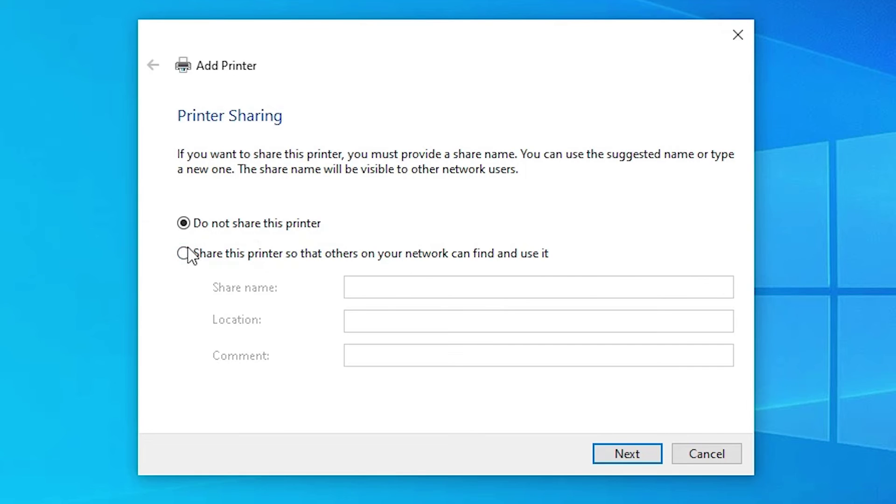
Choose 'Do not share this printer' and finish the wizard for EPSON L3156.
{"action": "left_click", "coordinate": [219, 263]}
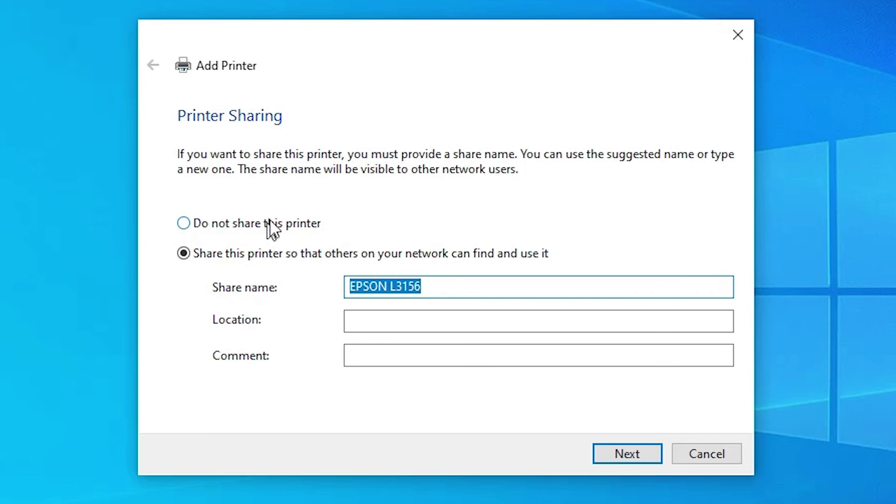
{"action": "left_click", "coordinate": [299, 224]}
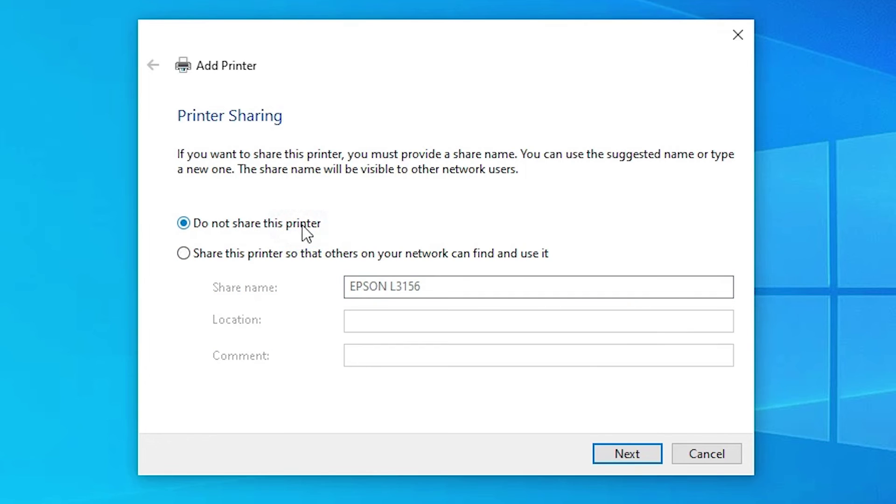
{"action": "left_click", "coordinate": [602, 459]}
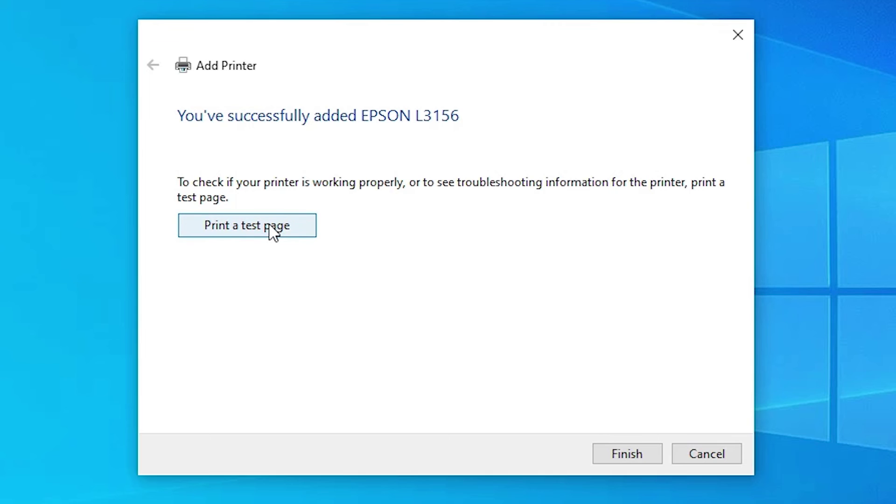
{"action": "left_click", "coordinate": [631, 458]}
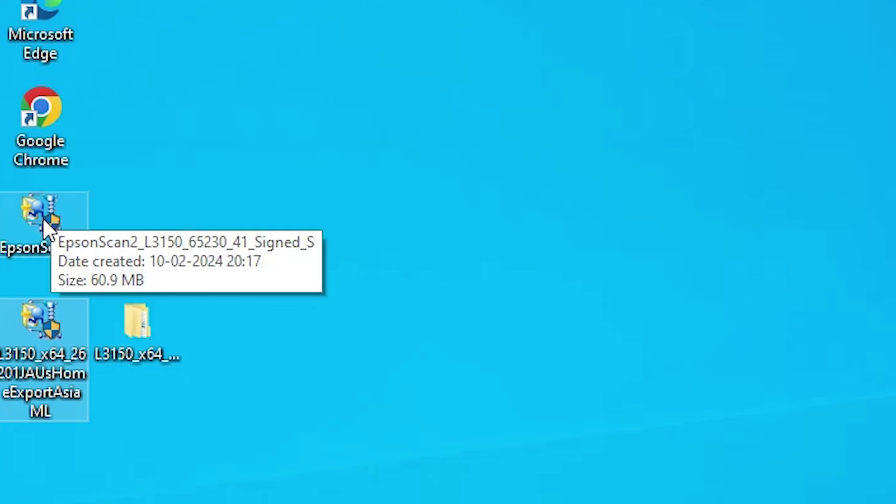
Run the EpsonScan2 installer, accept the licence, install Epson Scan 2 and close setup.
{"action": "double_click", "coordinate": [43, 217]}
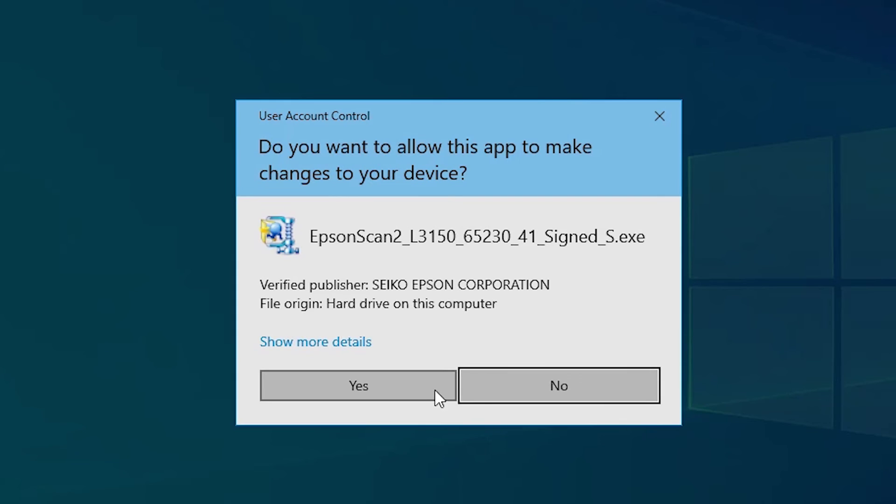
{"action": "left_click", "coordinate": [435, 393]}
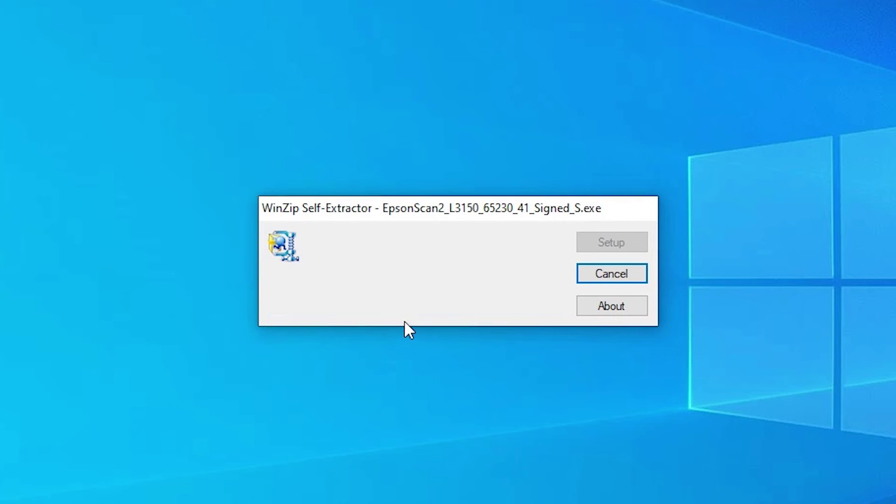
{"action": "left_click", "coordinate": [574, 355]}
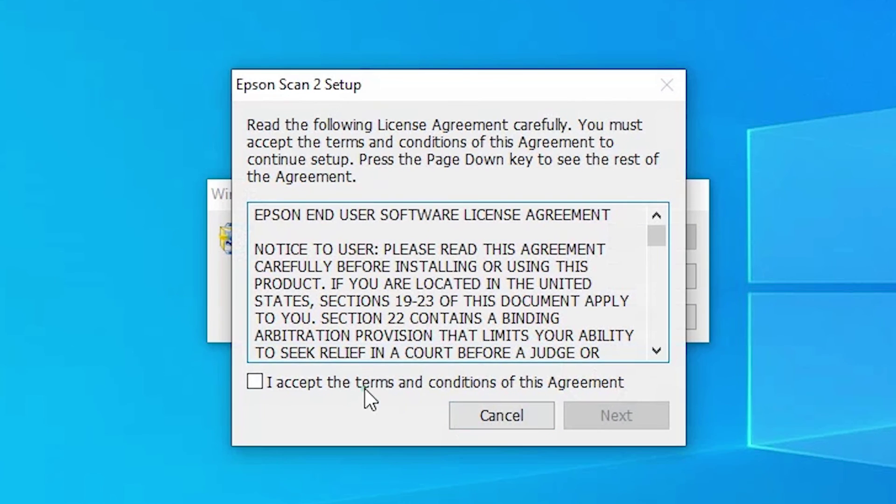
{"action": "left_click", "coordinate": [384, 362]}
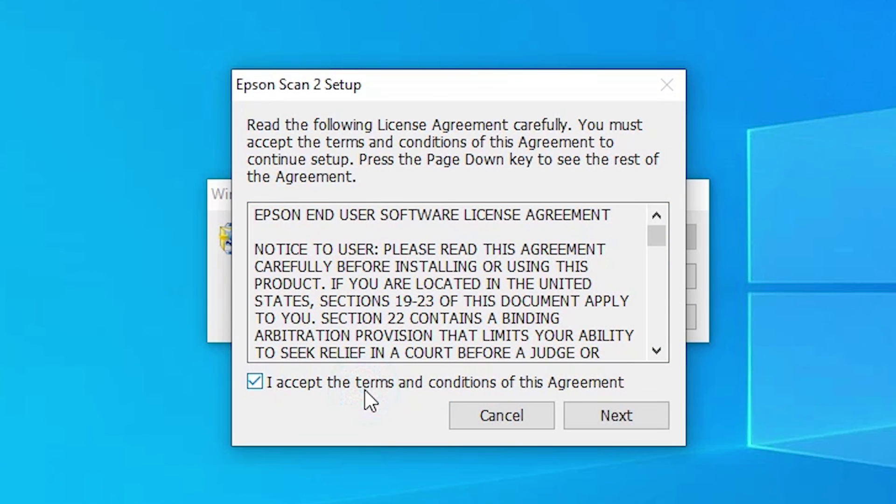
{"action": "left_click", "coordinate": [612, 413]}
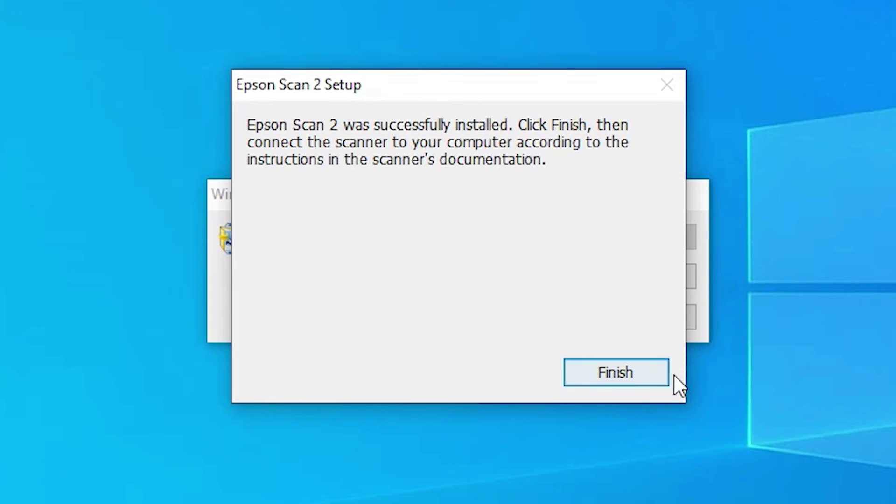
{"action": "left_click", "coordinate": [646, 374]}
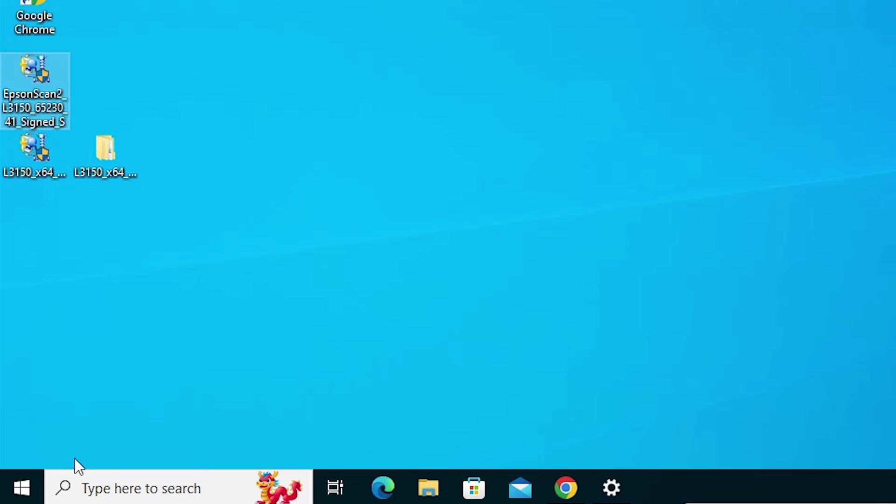
Restart the PC from the Start menu's Power options.
{"action": "left_click", "coordinate": [23, 489]}
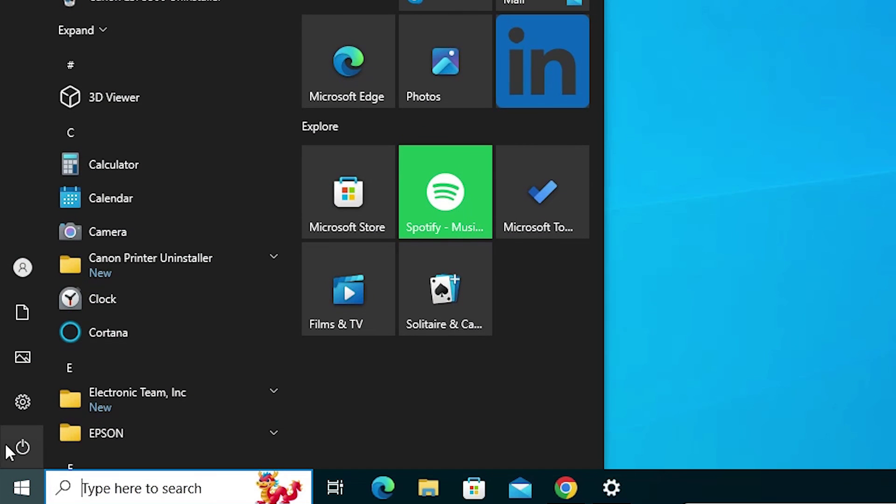
{"action": "left_click", "coordinate": [21, 447]}
{"action": "left_click", "coordinate": [67, 447]}
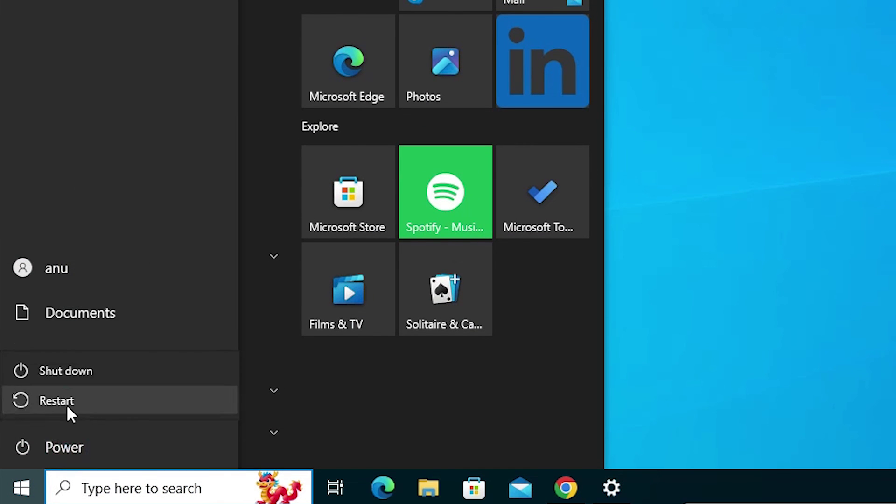
{"action": "left_click", "coordinate": [66, 401]}
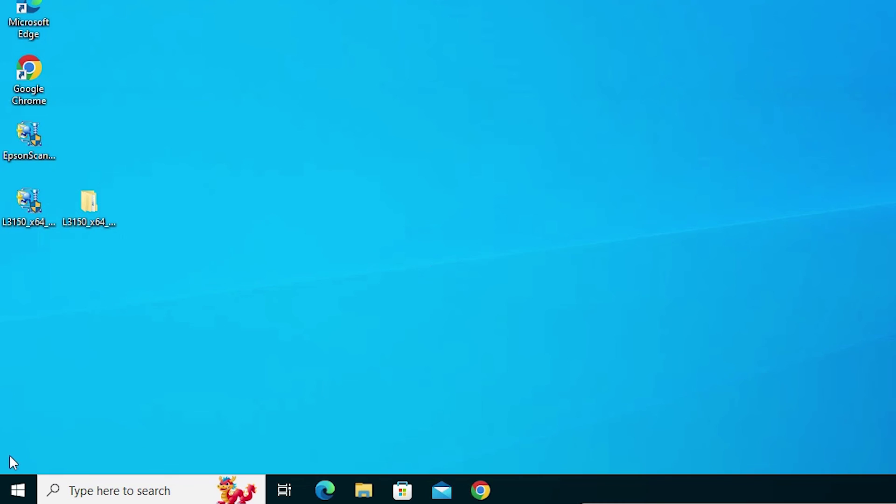
Search Start for 'pr' and open the Printers & scanners settings page.
{"action": "left_click", "coordinate": [15, 489]}
{"action": "type", "text": "pr"}
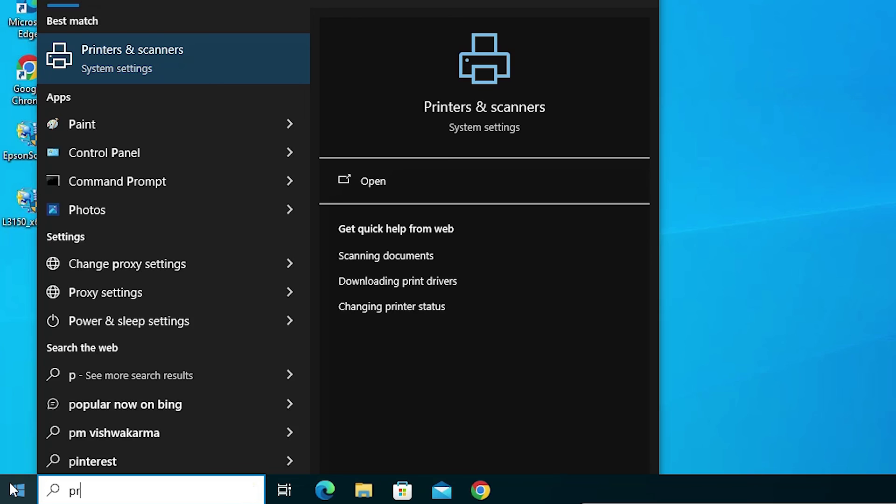
{"action": "left_click", "coordinate": [169, 69]}
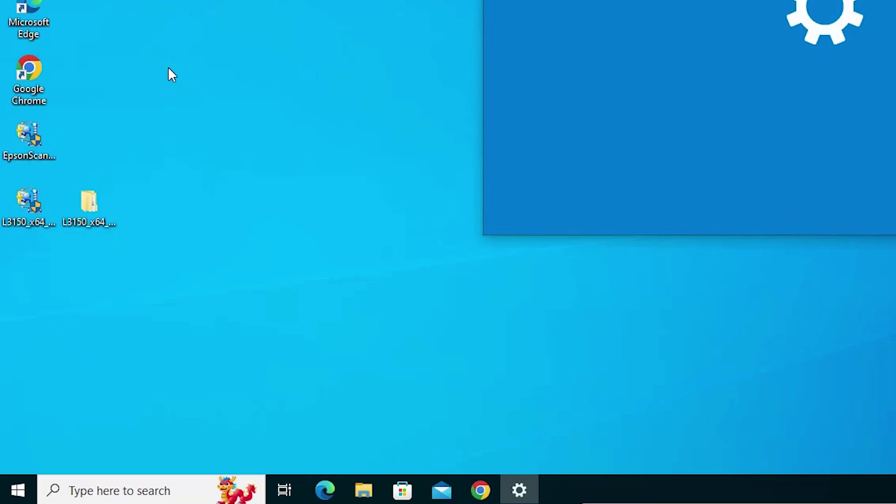